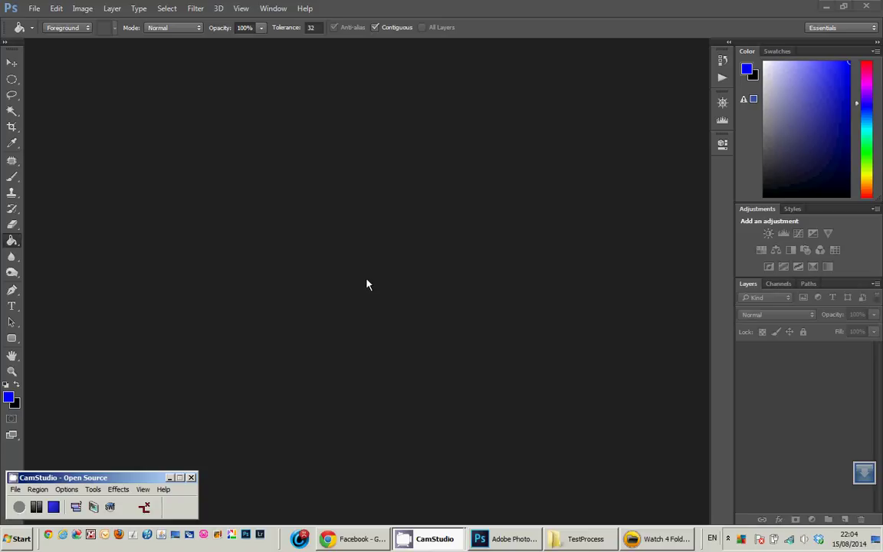
# Add an action called 'Multi Image' to the EventFlow set and begin recording it.
pyautogui.click(720, 79)
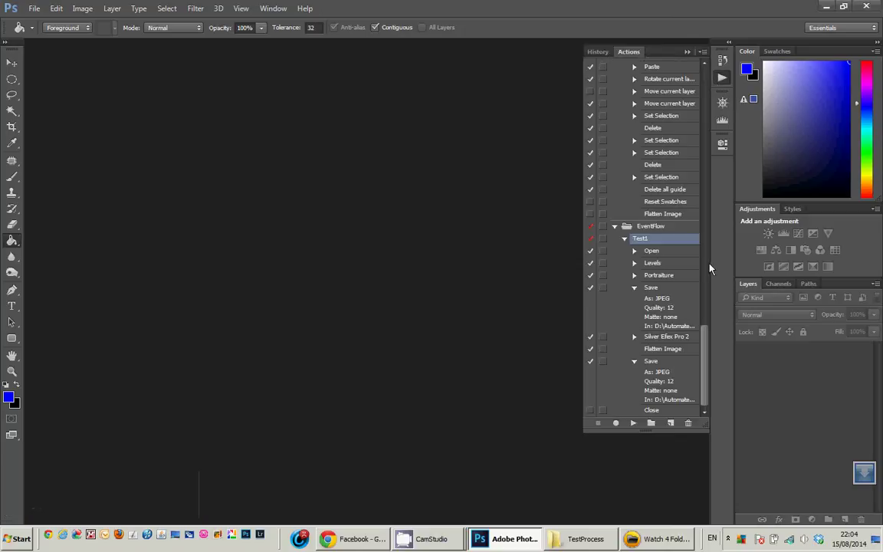
pyautogui.click(668, 423)
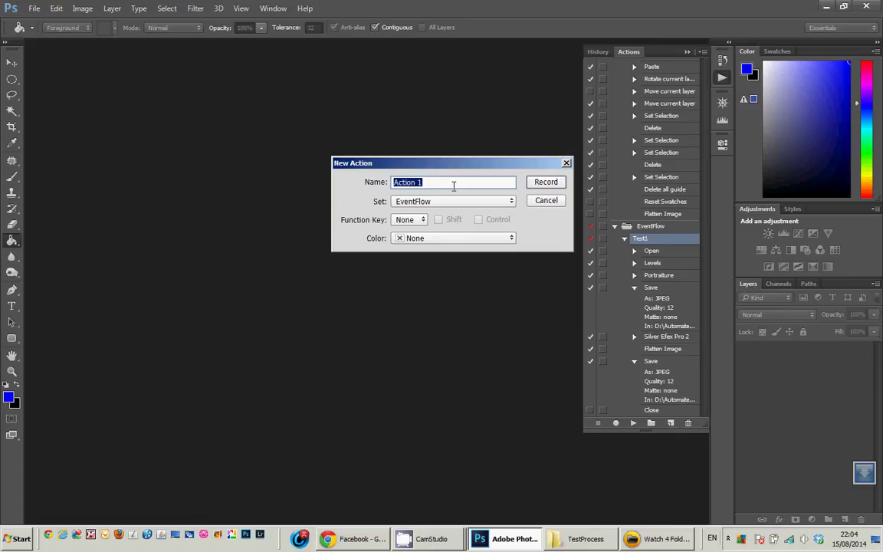
pyautogui.write('Multi Image')
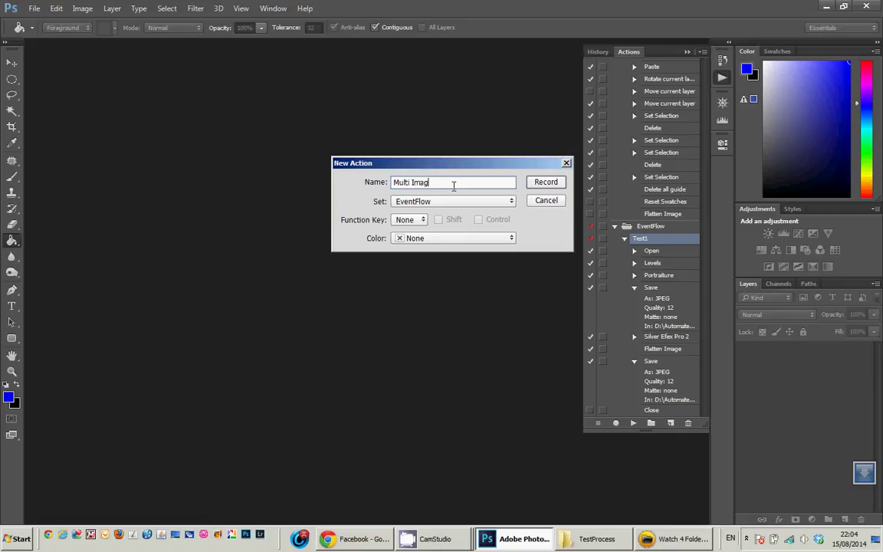
pyautogui.click(547, 183)
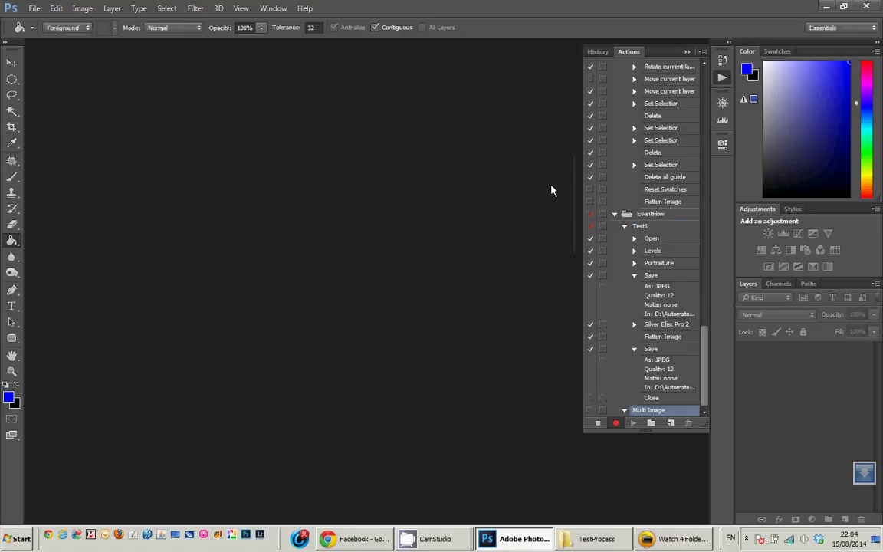
# Open Natalie.jpg from the Desktop as the action's first recorded step.
pyautogui.click(33, 8)
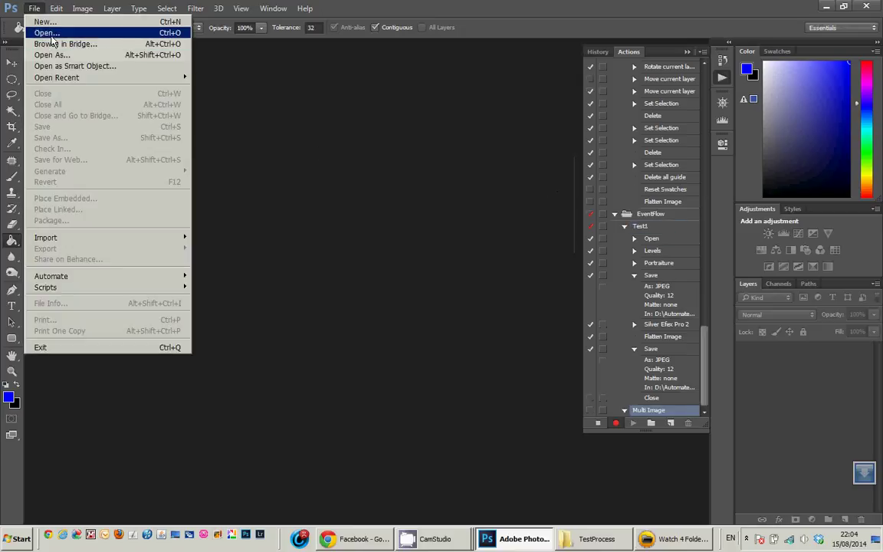
pyautogui.click(52, 35)
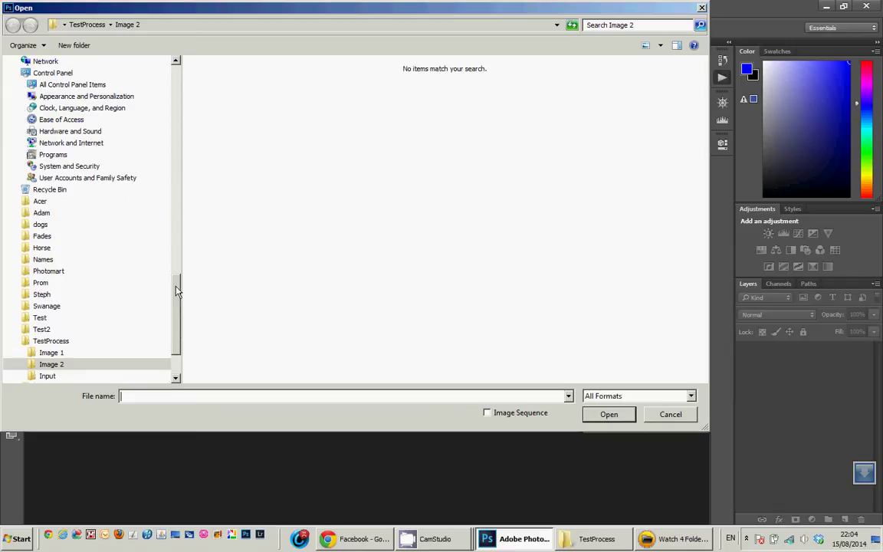
pyautogui.moveTo(177, 292); pyautogui.dragTo(181, 81)
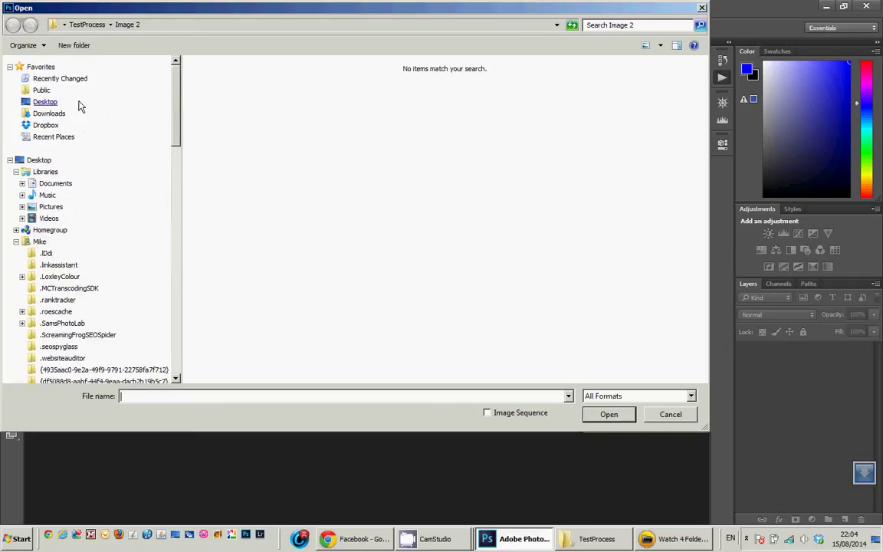
pyautogui.click(54, 102)
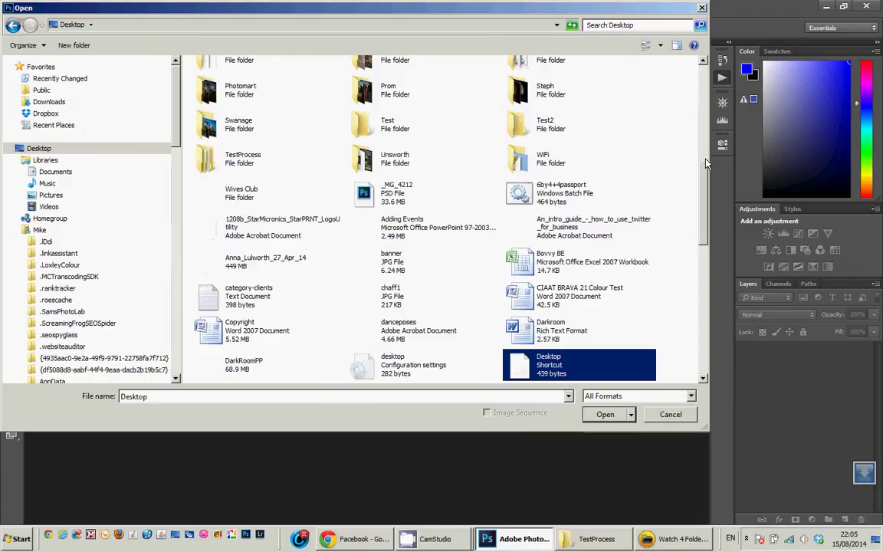
pyautogui.moveTo(703, 201); pyautogui.dragTo(705, 215)
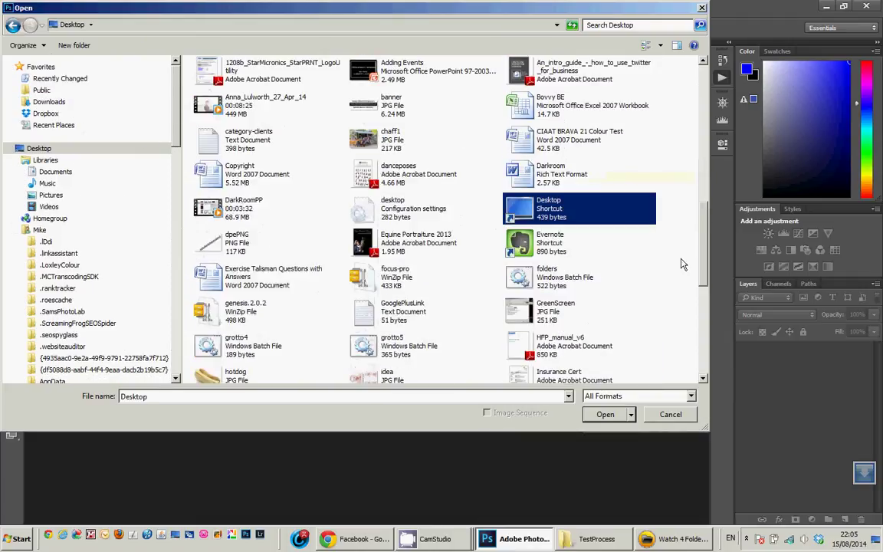
pyautogui.moveTo(703, 268); pyautogui.dragTo(705, 352)
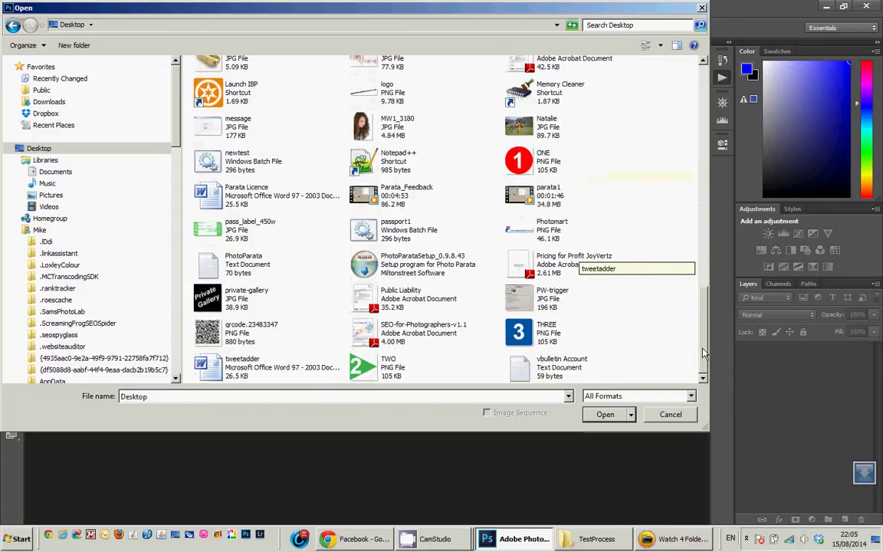
pyautogui.click(514, 121)
pyautogui.doubleClick(514, 121)
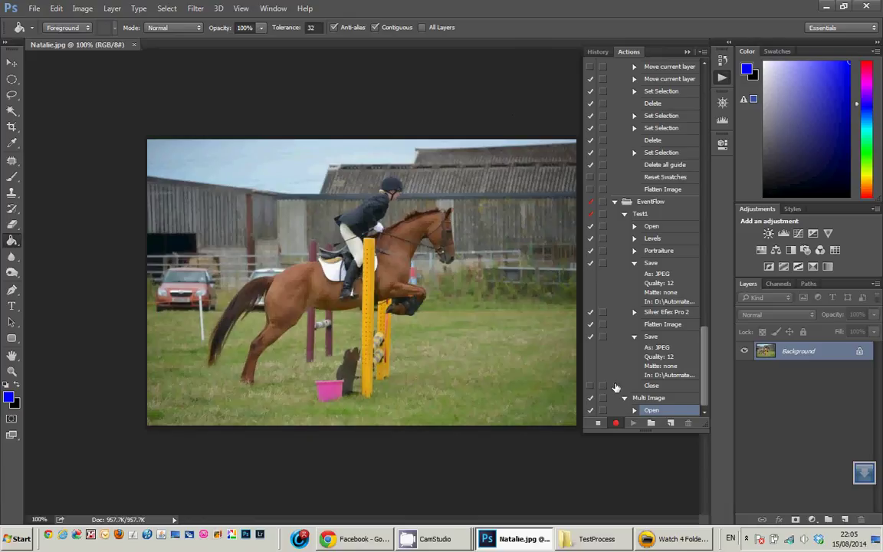
# Change the image mode to Grayscale, discarding the colour information.
pyautogui.click(86, 9)
pyautogui.moveTo(100, 23)
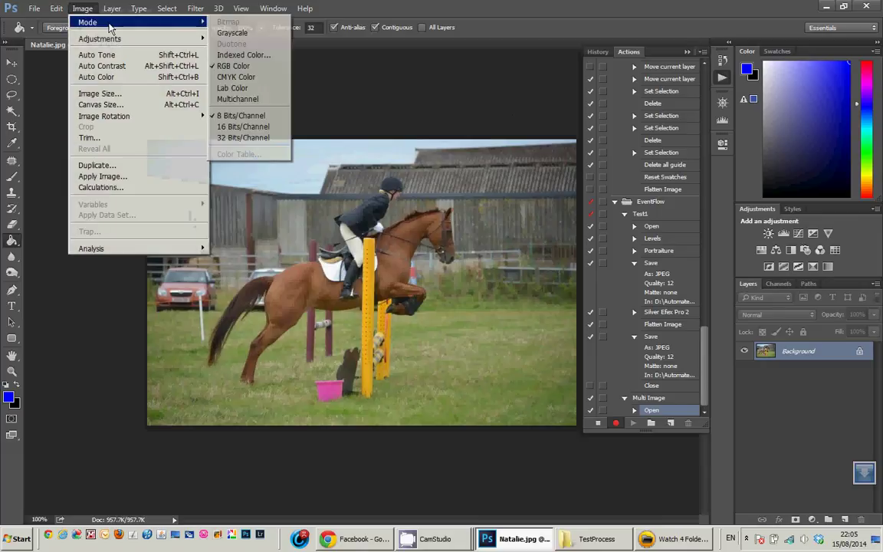
pyautogui.click(230, 34)
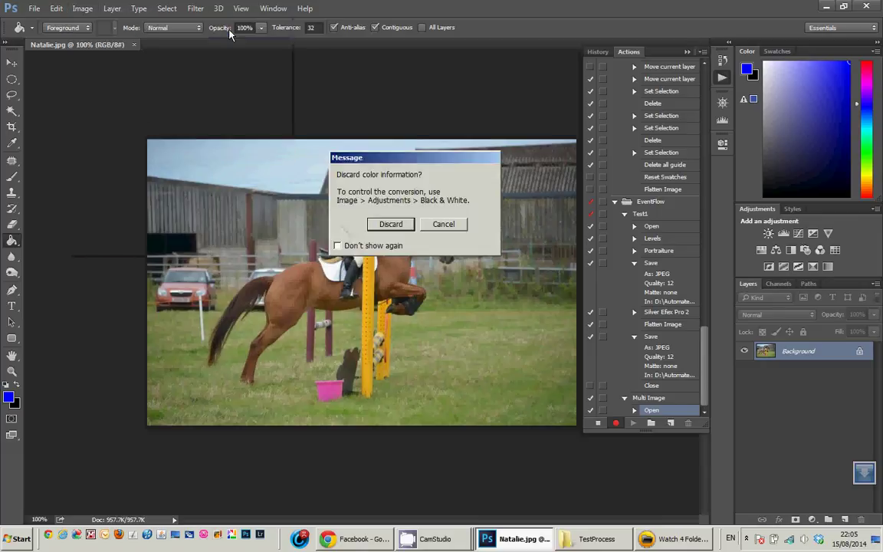
pyautogui.click(385, 224)
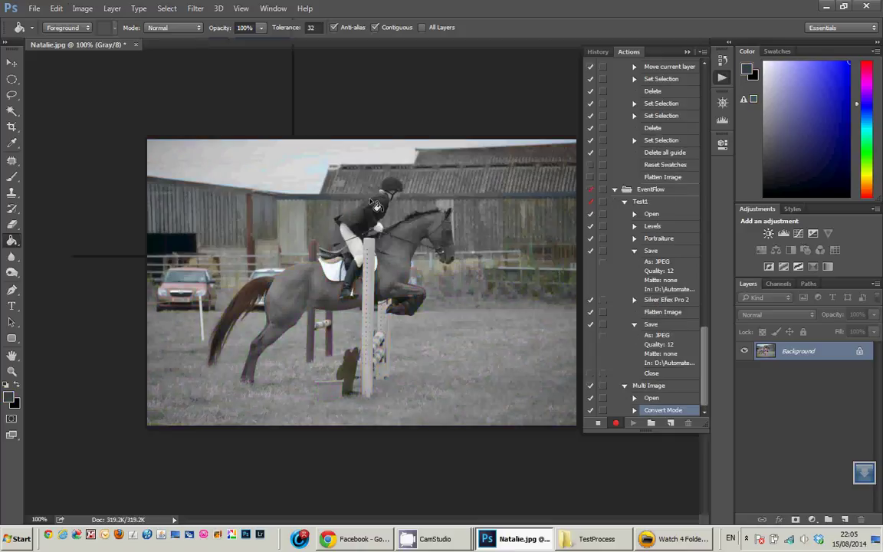
# Save the grayscale Natalie as a quality 12 JPEG in TestProcess\Image 1.
pyautogui.click(36, 9)
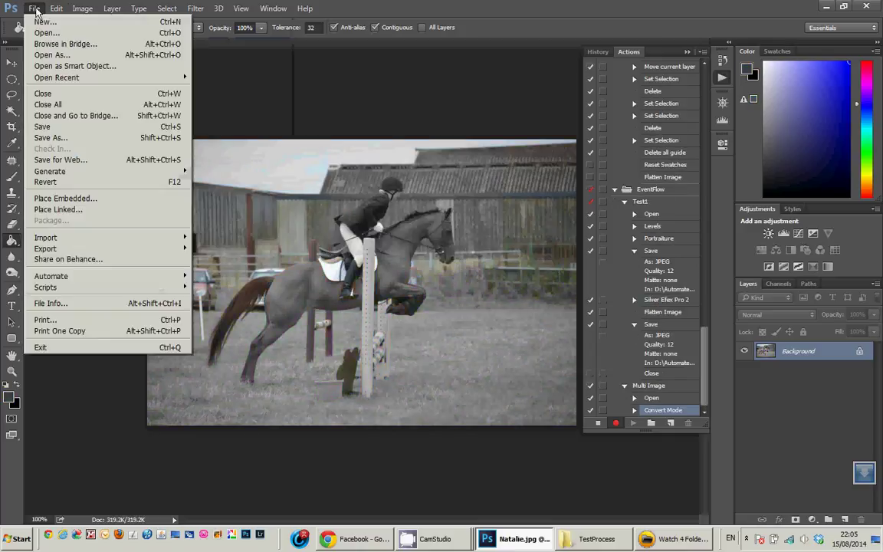
pyautogui.click(56, 138)
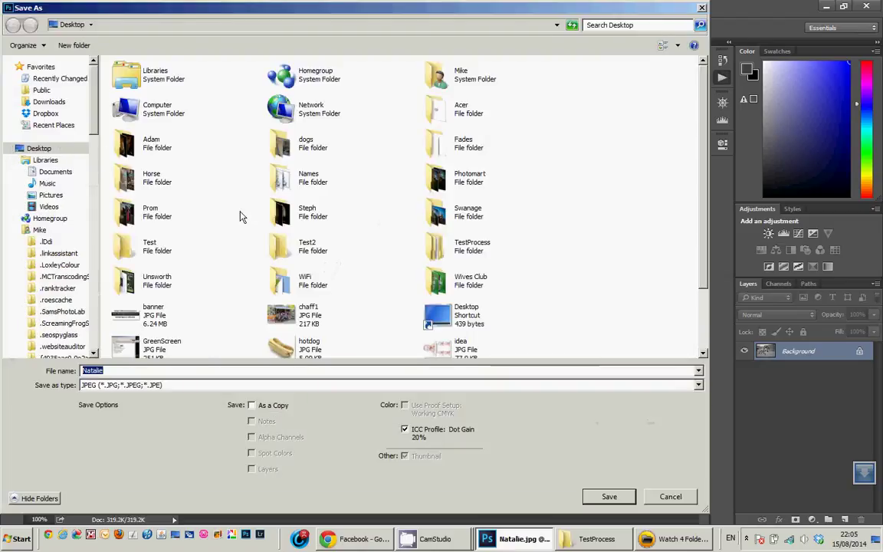
pyautogui.click(439, 251)
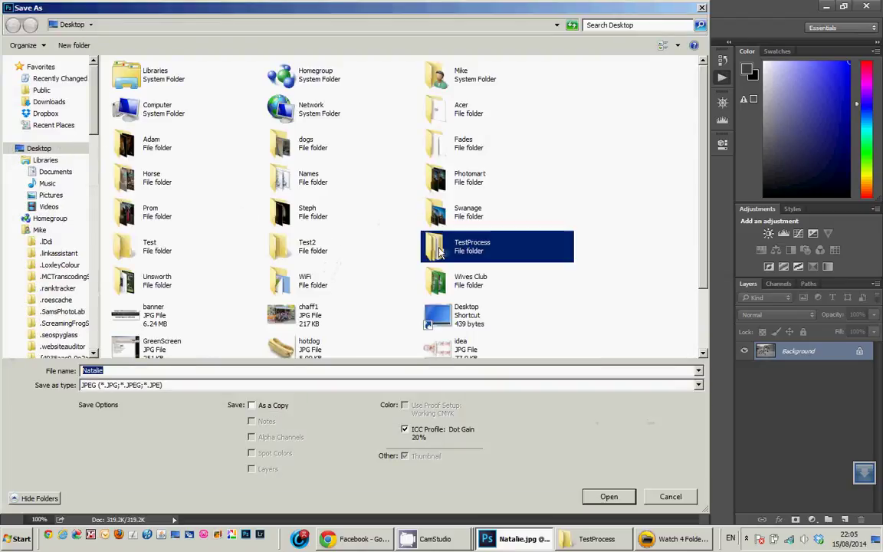
pyautogui.doubleClick(439, 251)
pyautogui.click(148, 83)
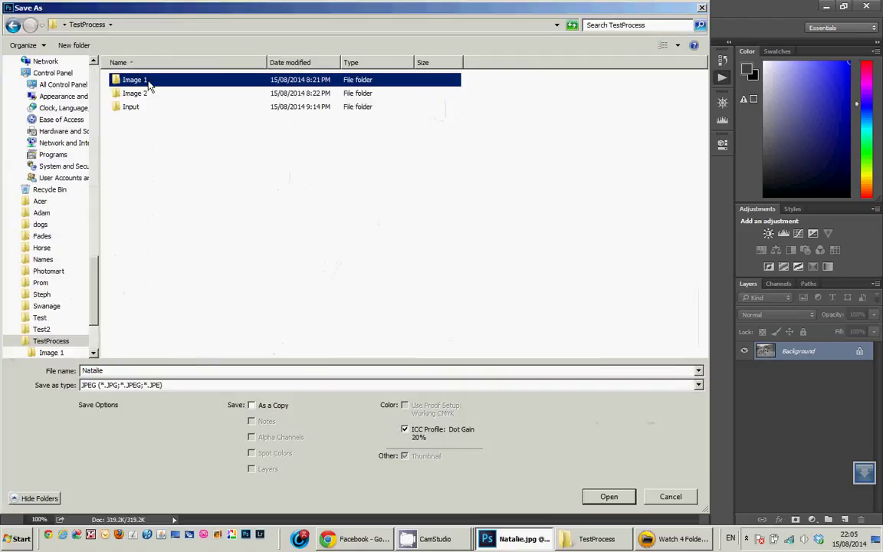
pyautogui.doubleClick(148, 83)
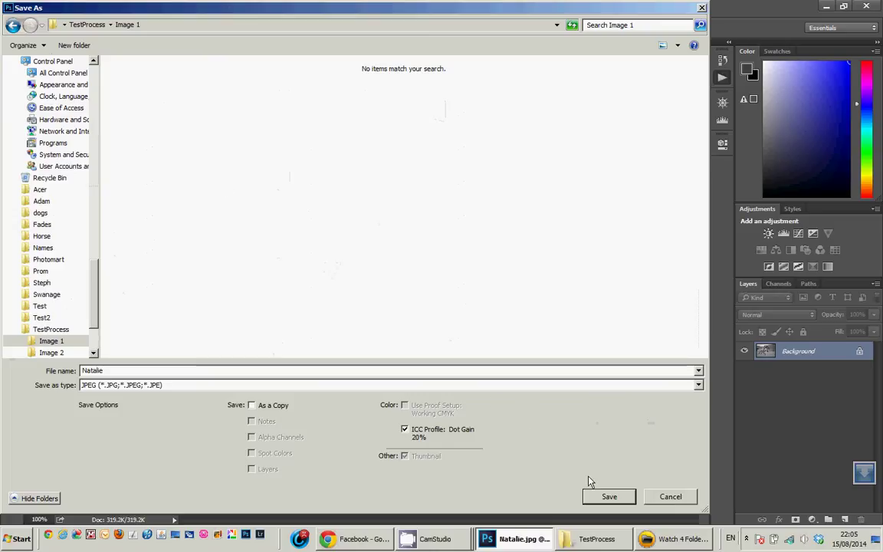
pyautogui.click(606, 496)
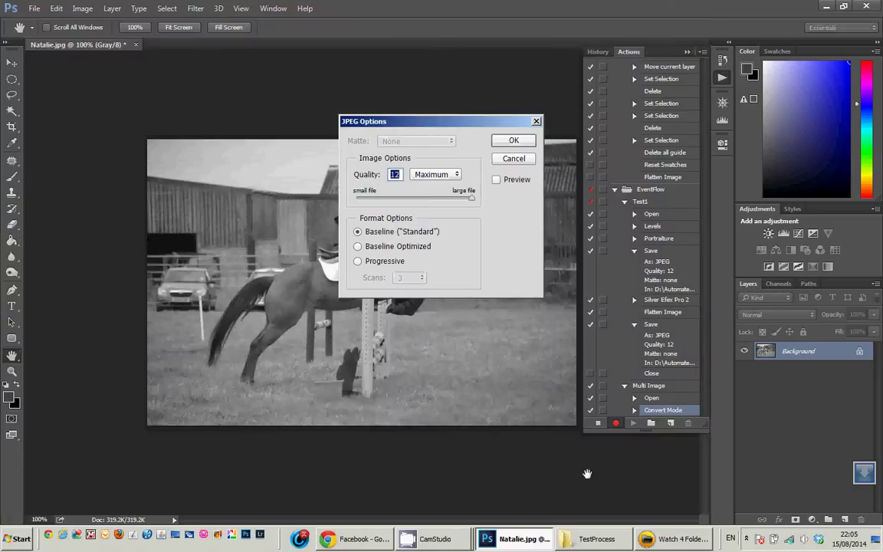
pyautogui.click(510, 142)
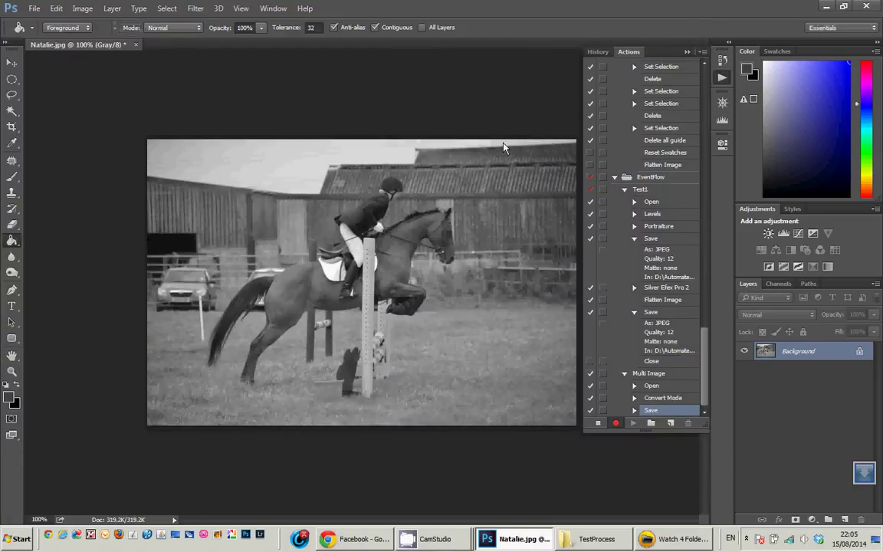
pyautogui.click(721, 61)
# Restore the colour photo, then apply Camera Raw's Horse preset (Contrast +14, Highlights -75, Shadows +76, Clarity +38).
pyautogui.click(666, 86)
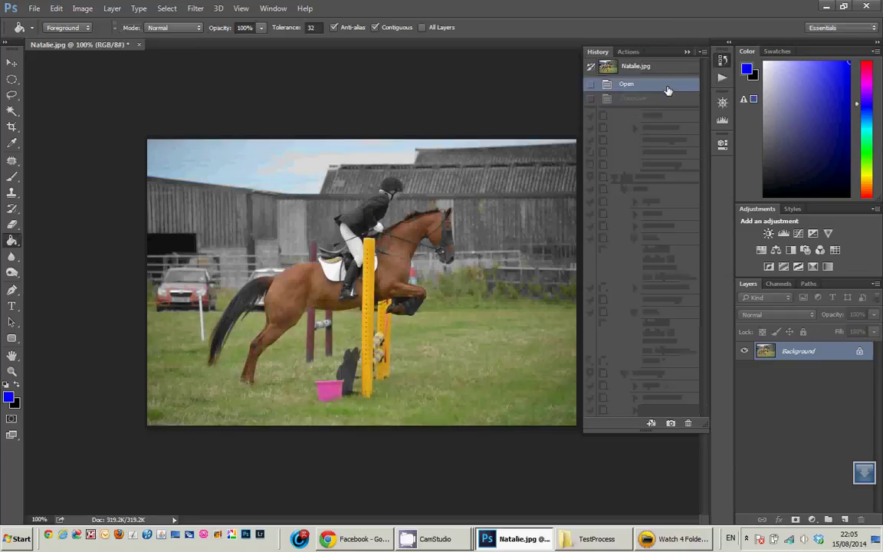
pyautogui.click(196, 9)
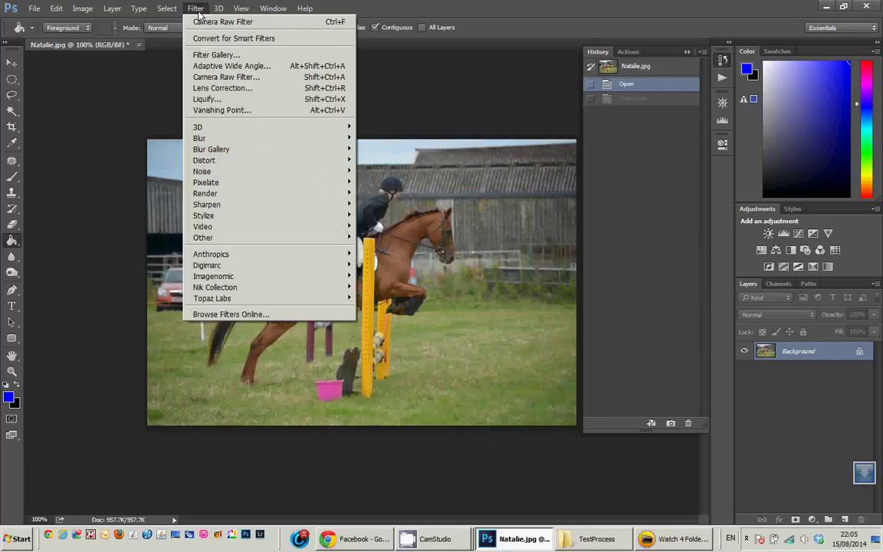
pyautogui.click(230, 77)
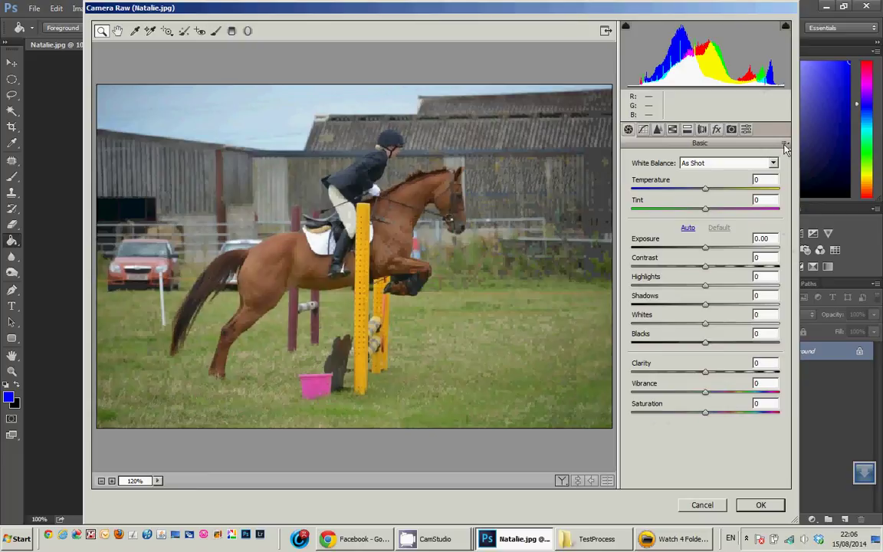
pyautogui.click(785, 146)
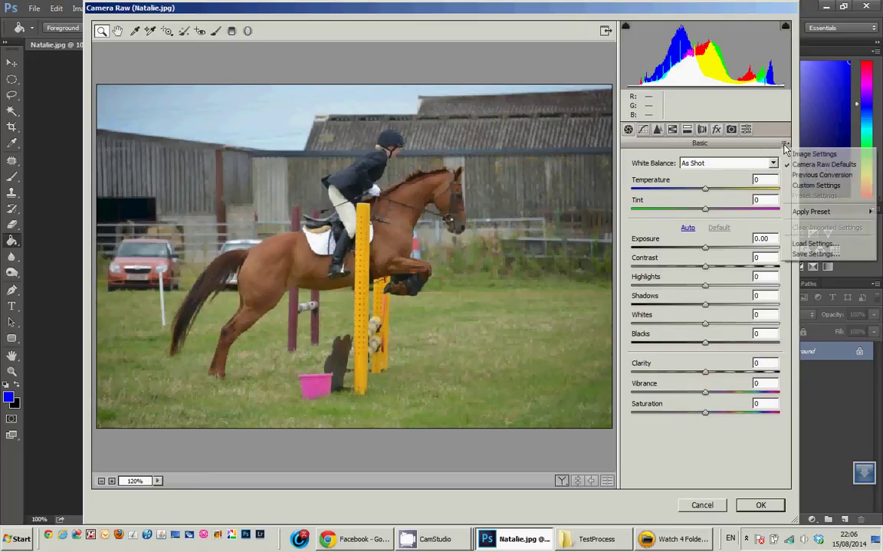
pyautogui.moveTo(805, 217)
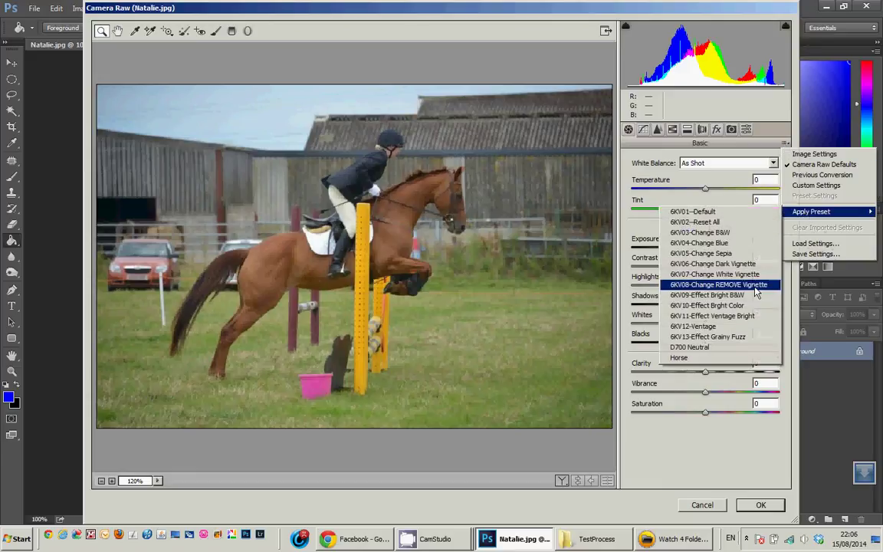
pyautogui.click(713, 358)
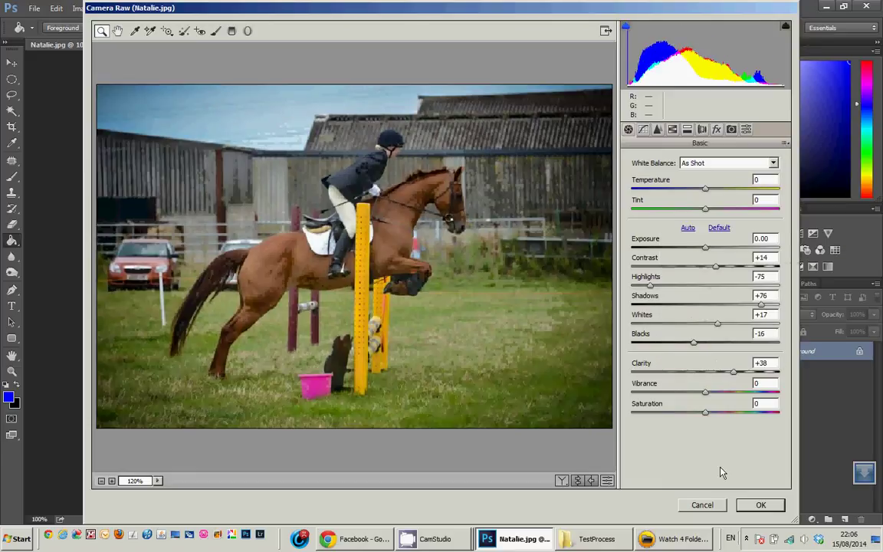
pyautogui.click(755, 505)
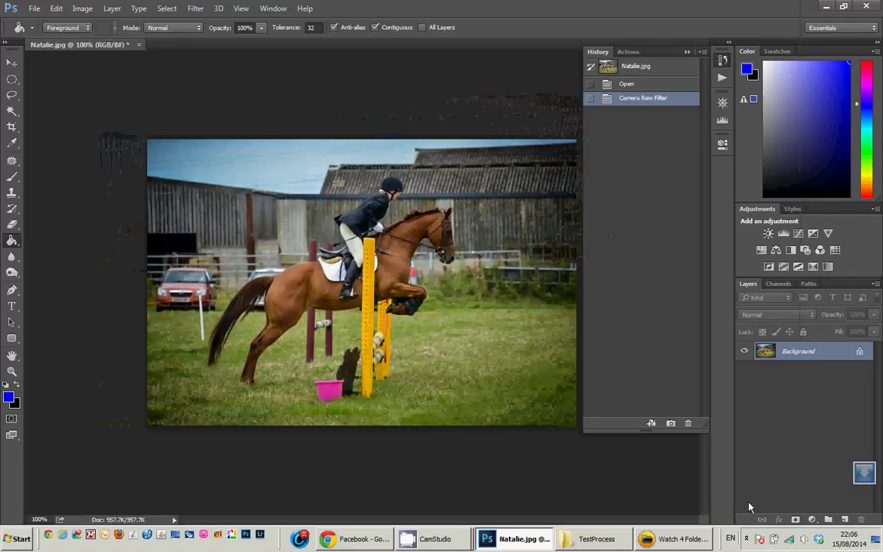
# Save the filtered Natalie photo as a quality 12 JPEG in TestProcess\Image 2.
pyautogui.click(35, 9)
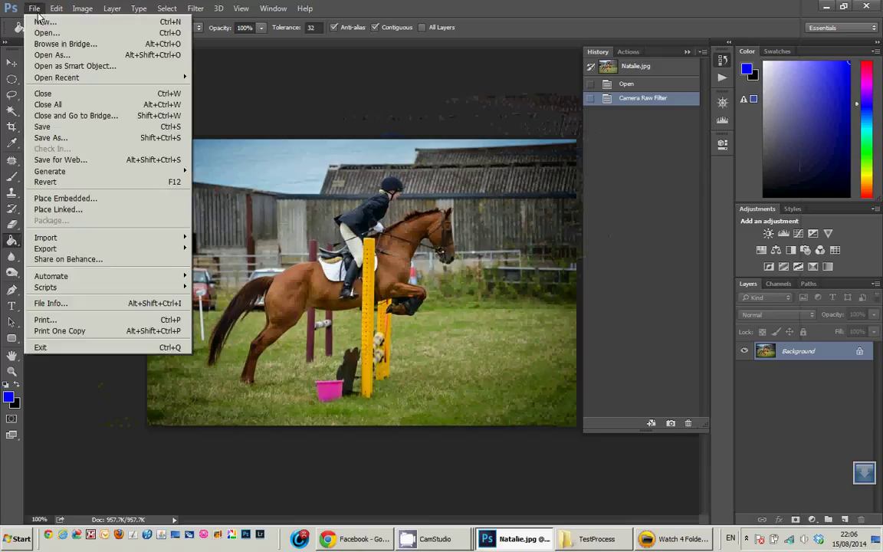
pyautogui.click(50, 138)
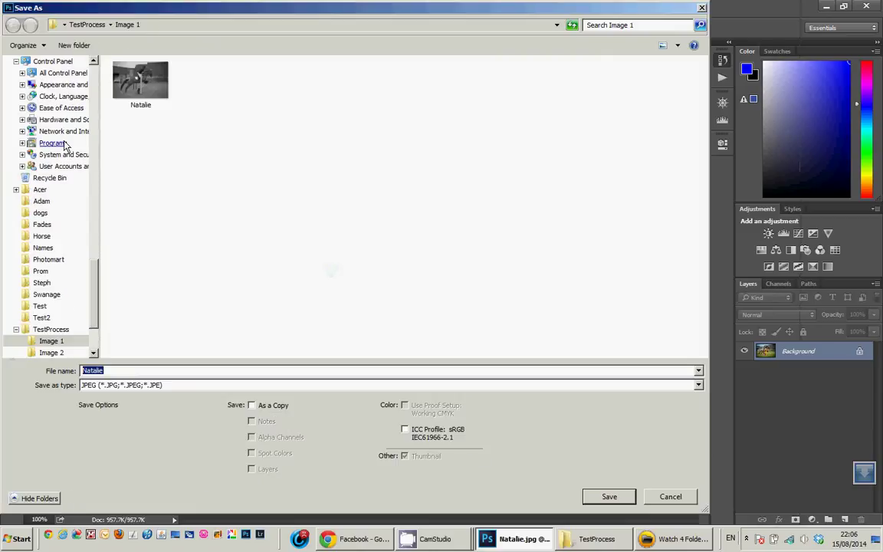
pyautogui.click(111, 25)
pyautogui.click(120, 50)
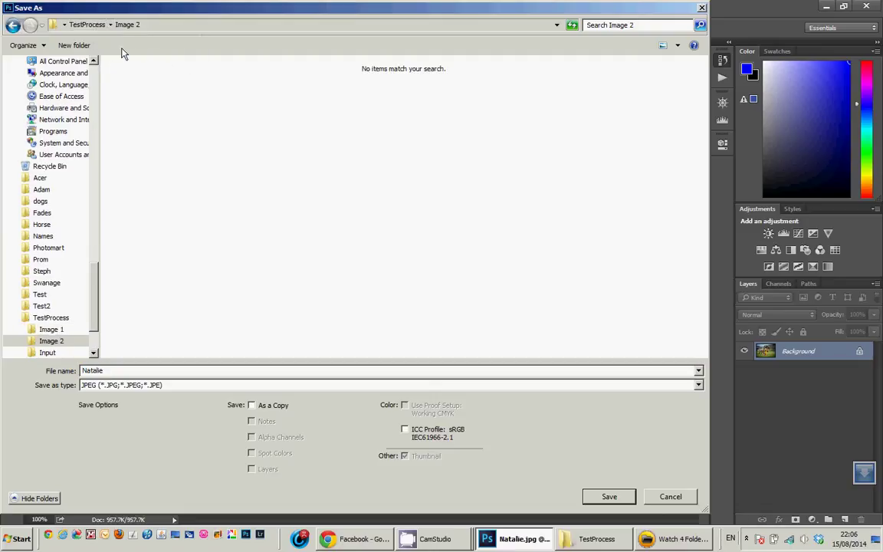
pyautogui.click(609, 496)
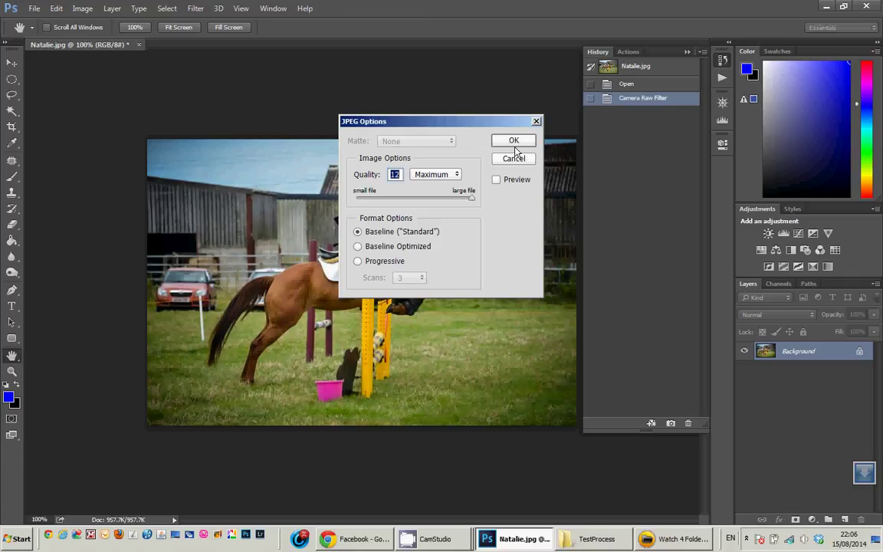
pyautogui.click(512, 139)
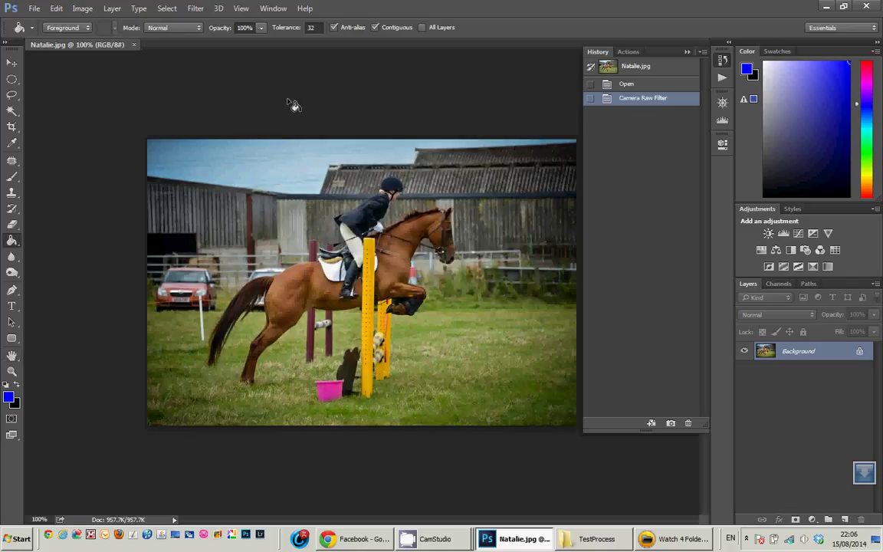
# Close Natalie.jpg and stop recording the Multi Image action.
pyautogui.click(34, 8)
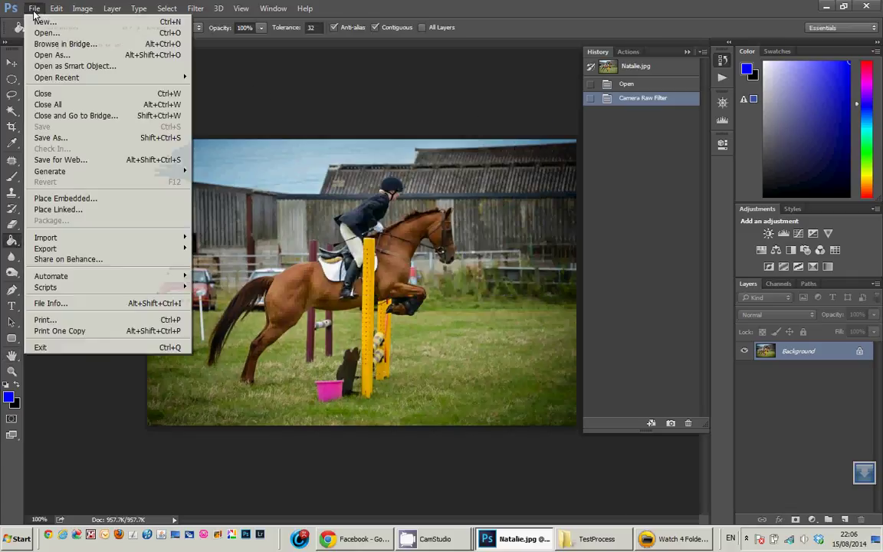
pyautogui.click(43, 93)
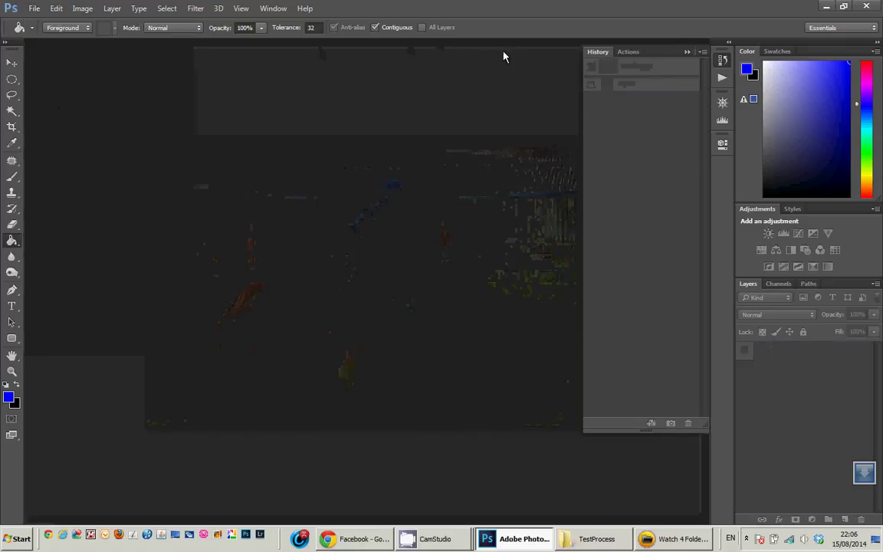
pyautogui.click(624, 52)
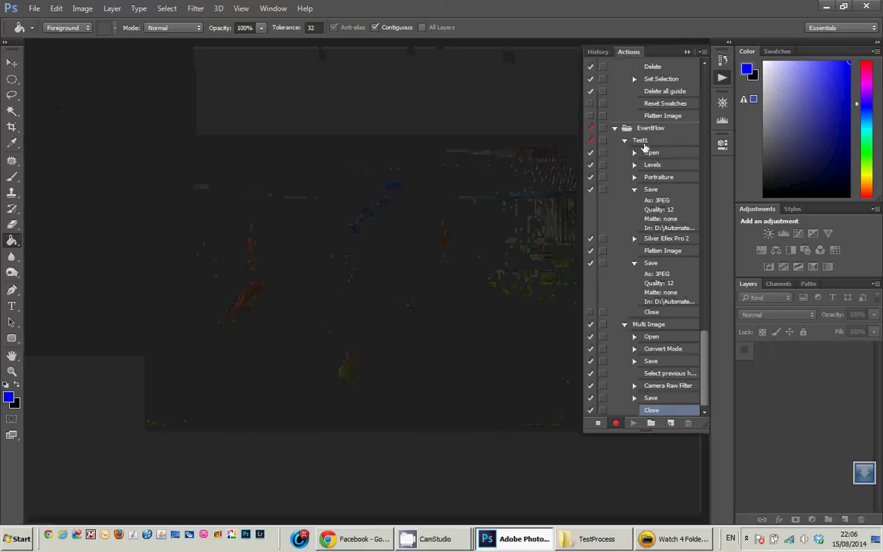
pyautogui.click(598, 423)
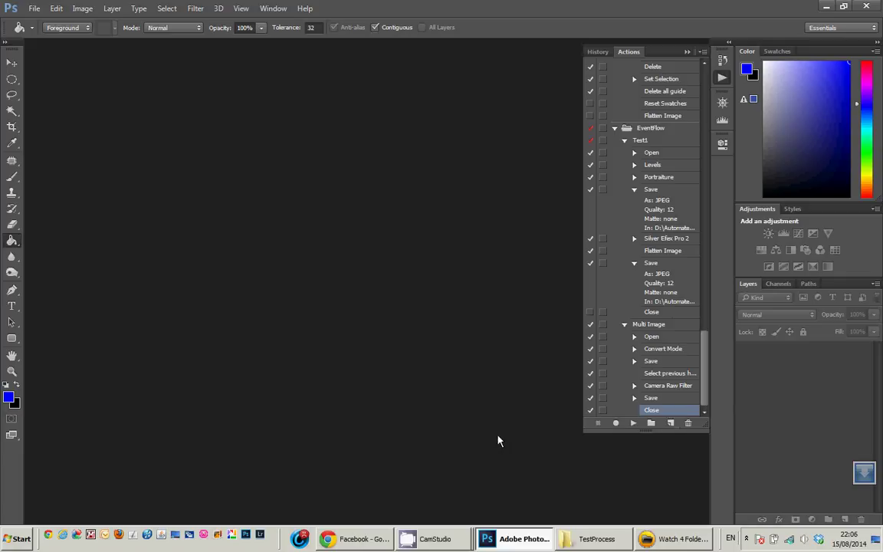
# Start a new droplet saved as MultiImage in the TestProcess folder.
pyautogui.click(35, 9)
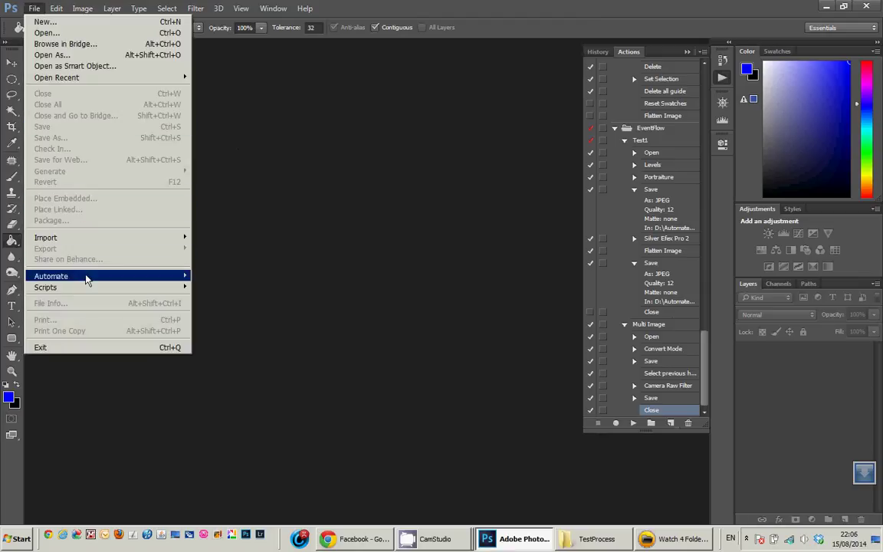
pyautogui.moveTo(87, 279)
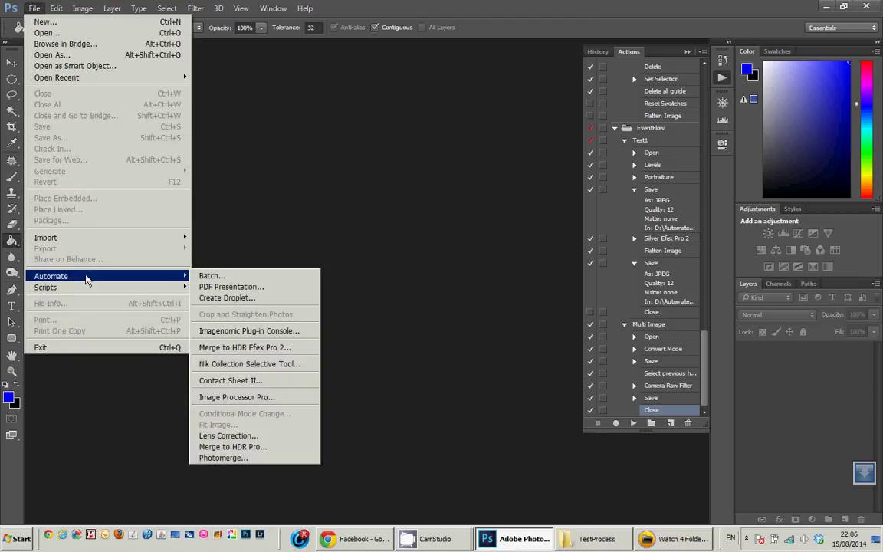
pyautogui.click(204, 299)
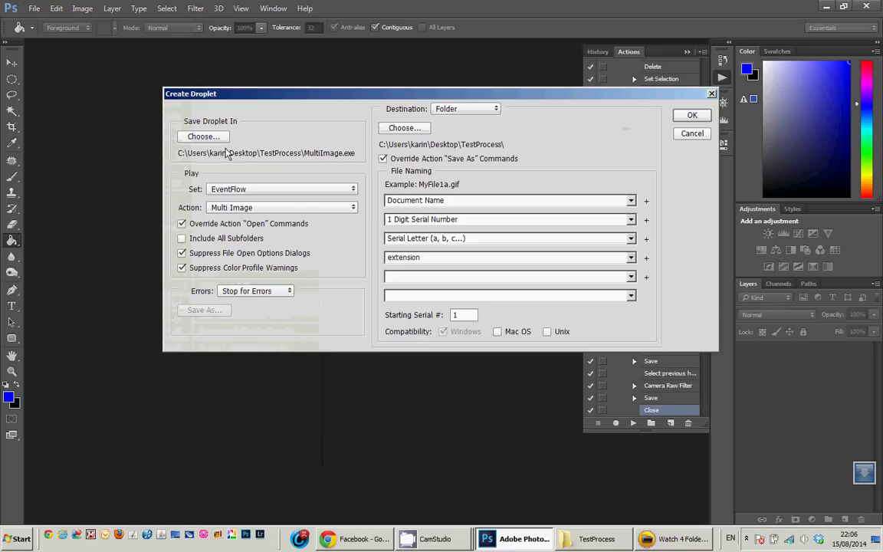
pyautogui.click(201, 136)
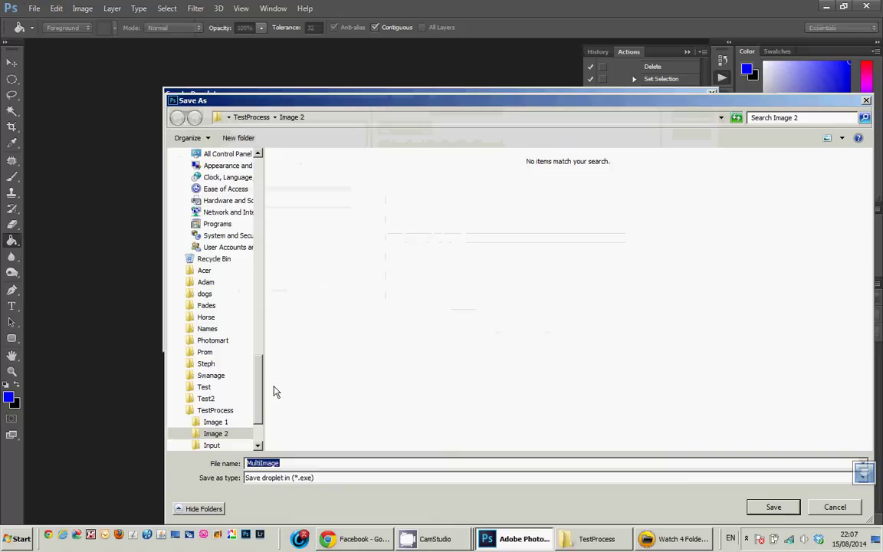
pyautogui.click(233, 411)
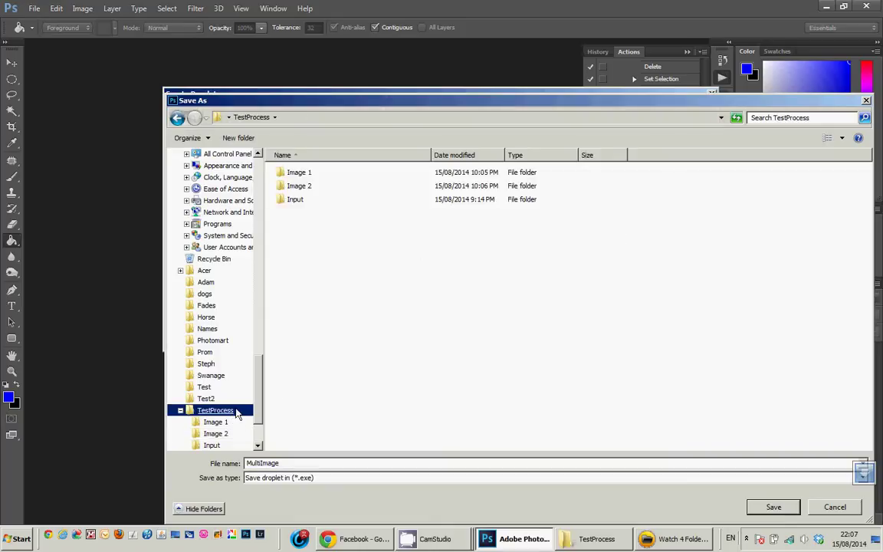
pyautogui.click(774, 507)
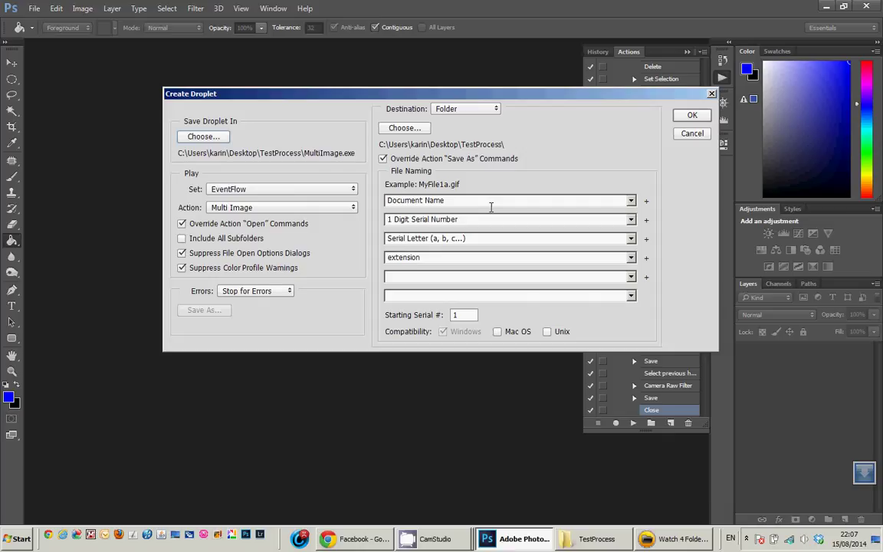
# Set the droplet's output destination to TestProcess and create it.
pyautogui.click(408, 129)
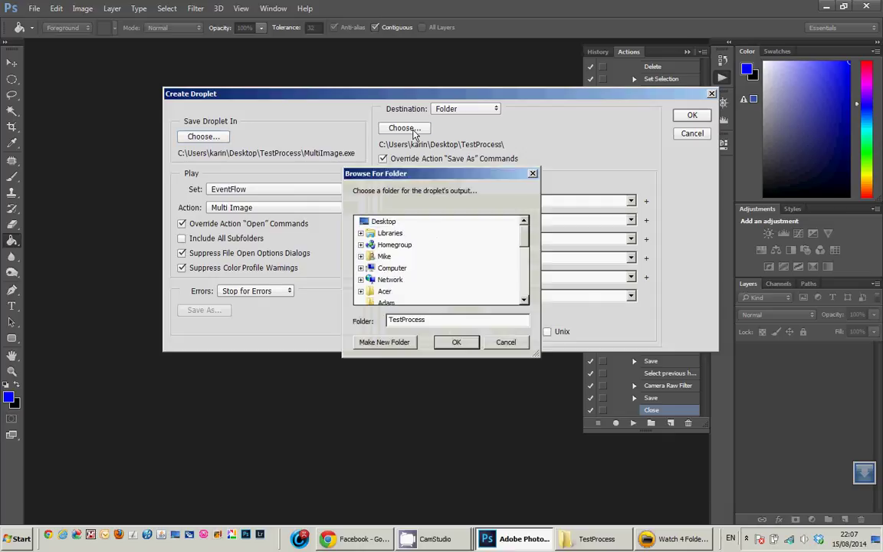
pyautogui.moveTo(520, 232); pyautogui.dragTo(524, 277)
pyautogui.click(400, 280)
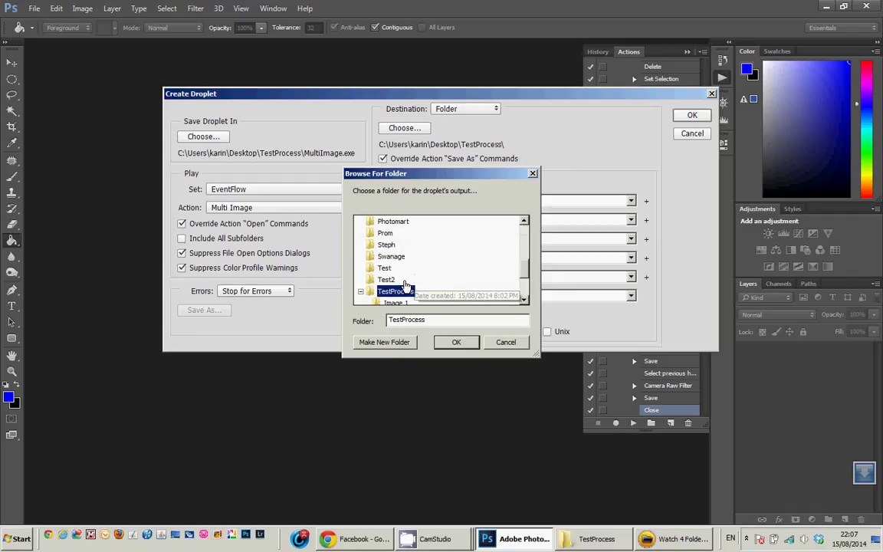
pyautogui.click(453, 342)
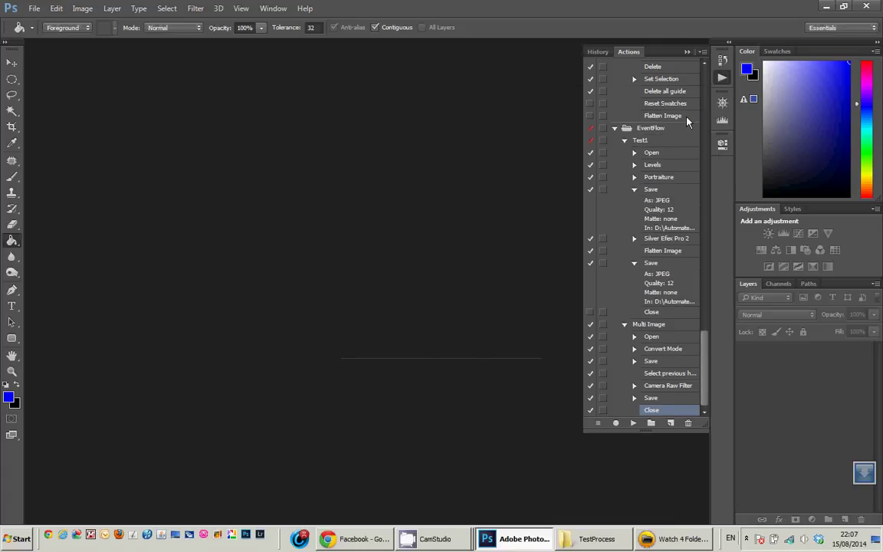
# Arrange the TestProcess and horse photo windows, then drop RobbieFB onto the MultiImage droplet.
pyautogui.click(592, 541)
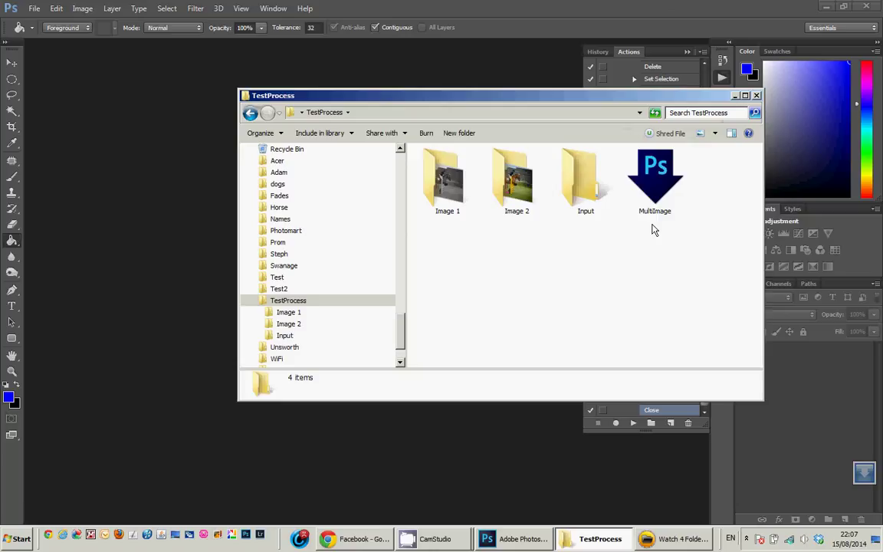
pyautogui.click(826, 13)
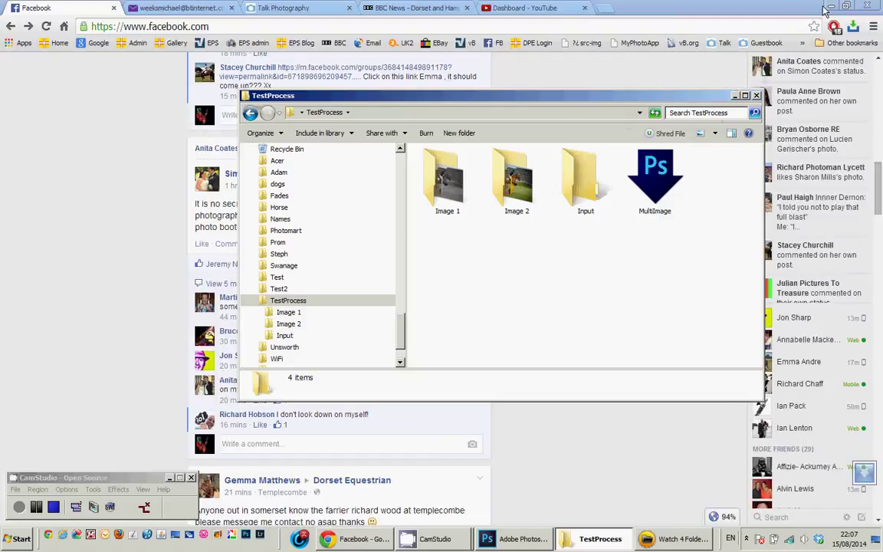
pyautogui.click(825, 11)
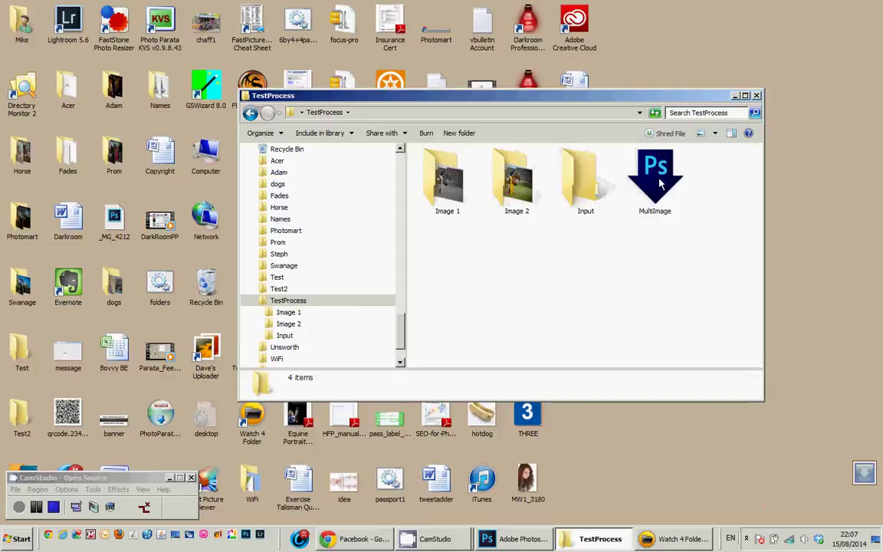
pyautogui.moveTo(552, 96); pyautogui.dragTo(314, 161)
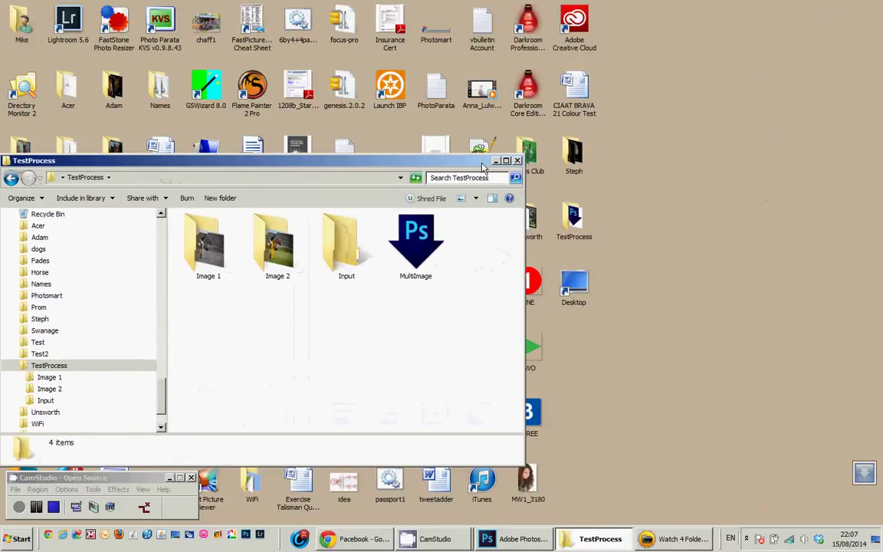
pyautogui.doubleClick(570, 159)
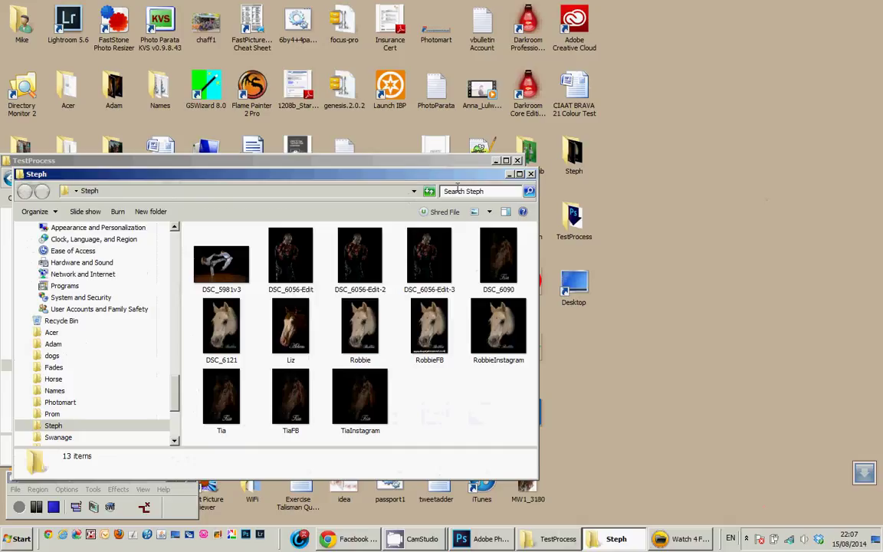
pyautogui.moveTo(402, 167); pyautogui.dragTo(552, 288)
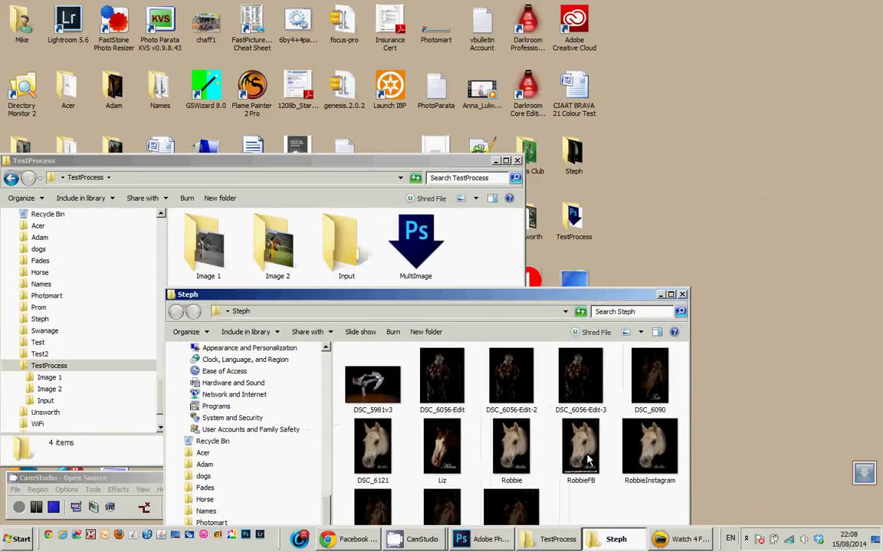
pyautogui.moveTo(588, 459); pyautogui.dragTo(418, 258)
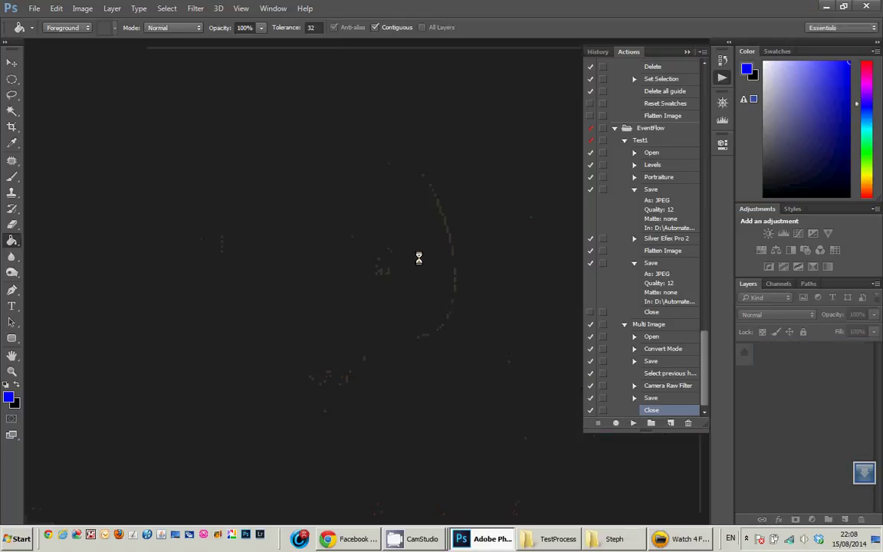
# Bring TestProcess forward to show the RobbieFB1a and RobbieFB1a1a outputs.
pyautogui.click(558, 538)
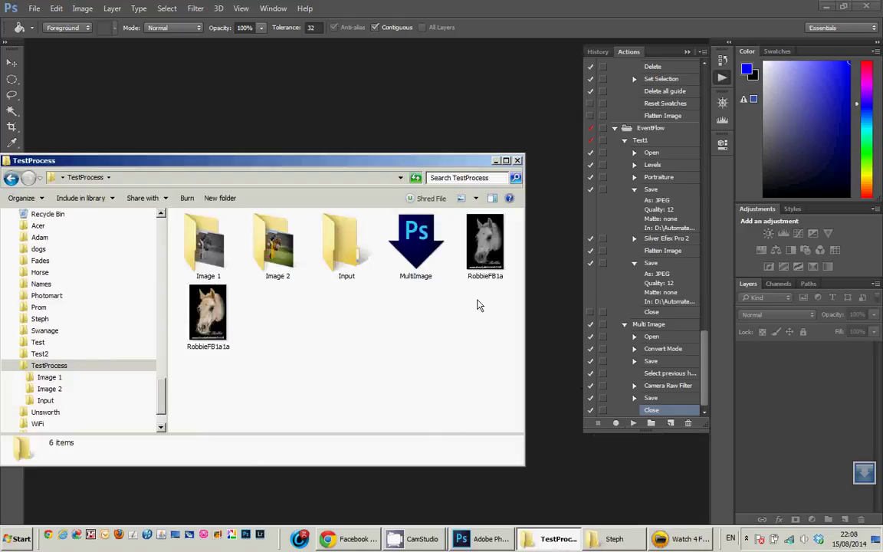
pyautogui.moveTo(208, 322)
# Watch the Input folder and set it to execute the MultiImage droplet.
pyautogui.click(686, 540)
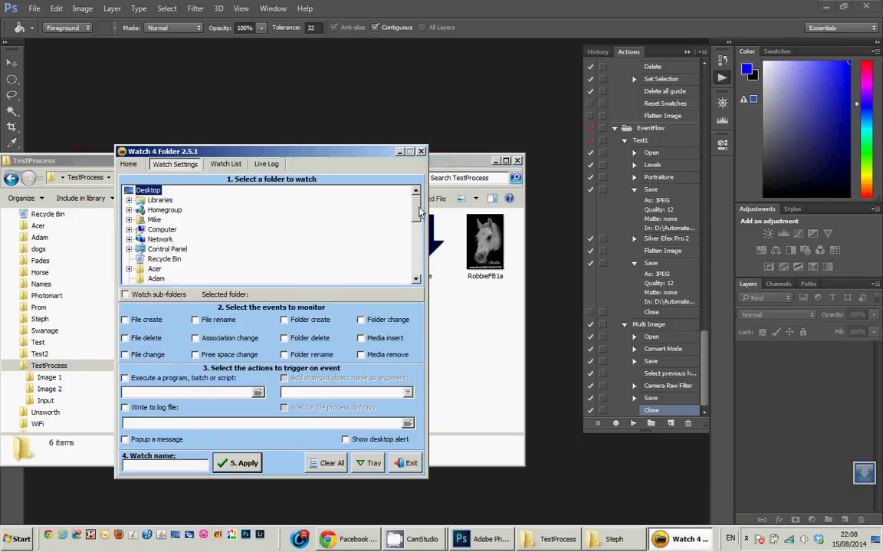
pyautogui.scroll(-1, 418, 222)
pyautogui.moveTo(419, 221); pyautogui.dragTo(419, 256)
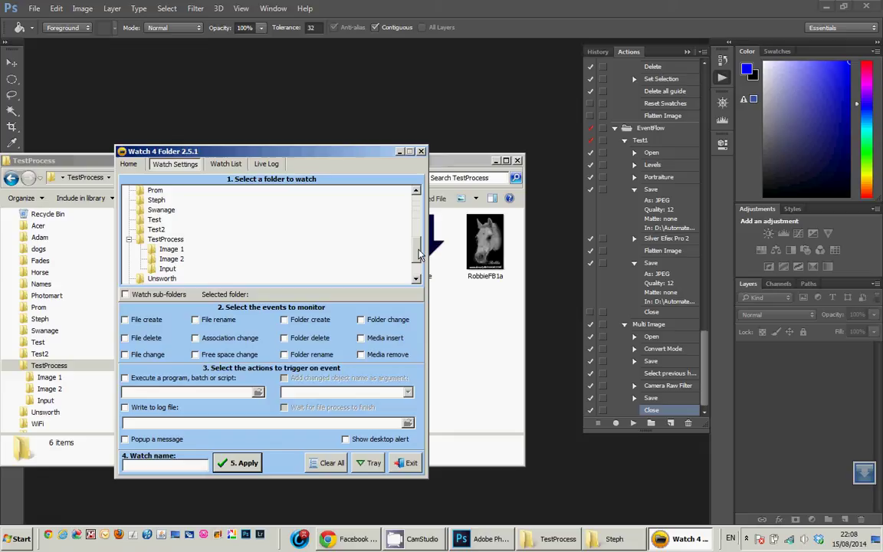
pyautogui.click(168, 269)
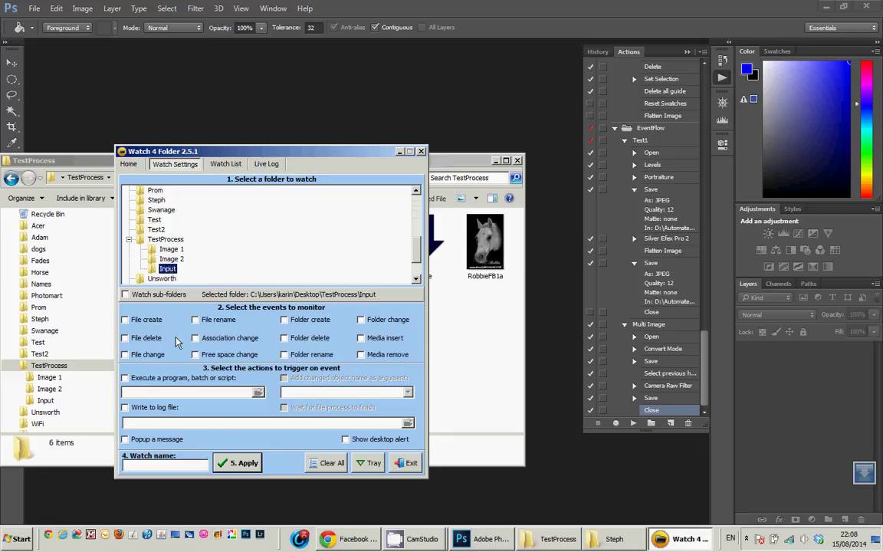
pyautogui.click(129, 379)
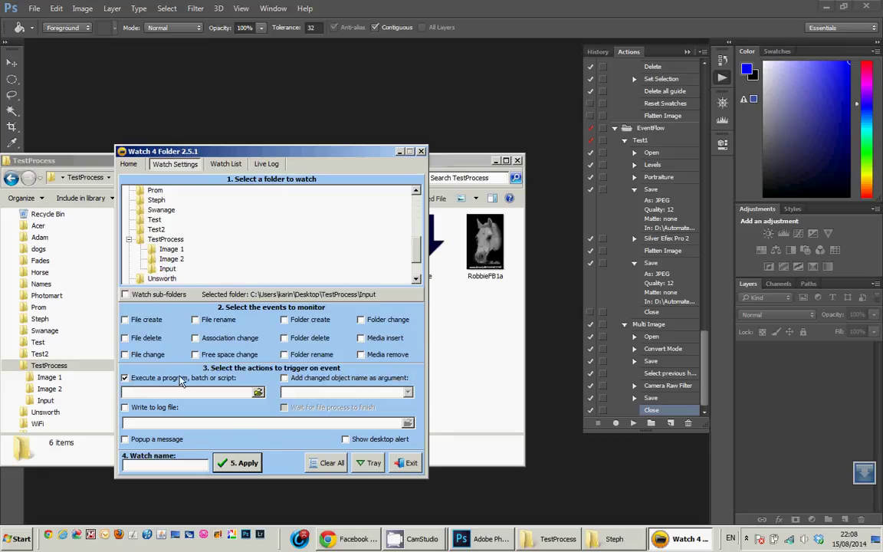
pyautogui.click(258, 393)
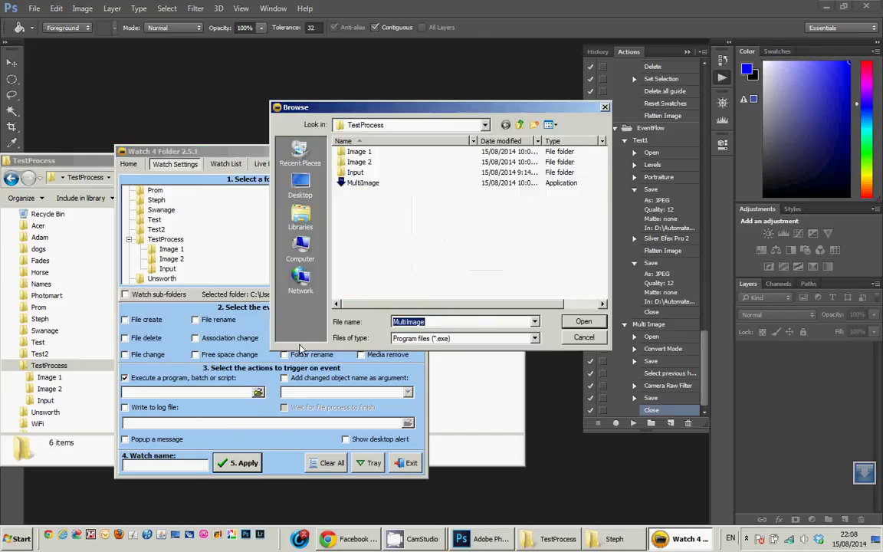
pyautogui.doubleClick(372, 188)
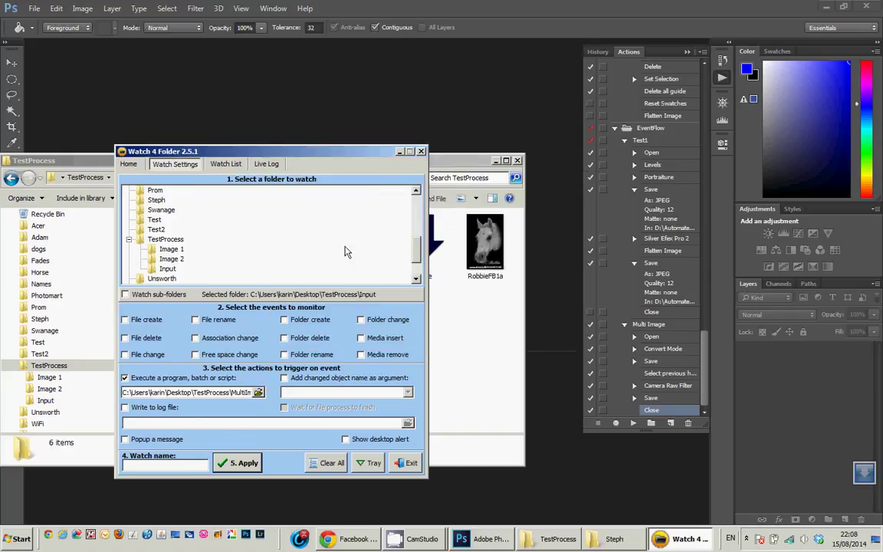
# Pass the new file's name to the droplet using the File Create - file name argument.
pyautogui.click(284, 379)
pyautogui.click(438, 288)
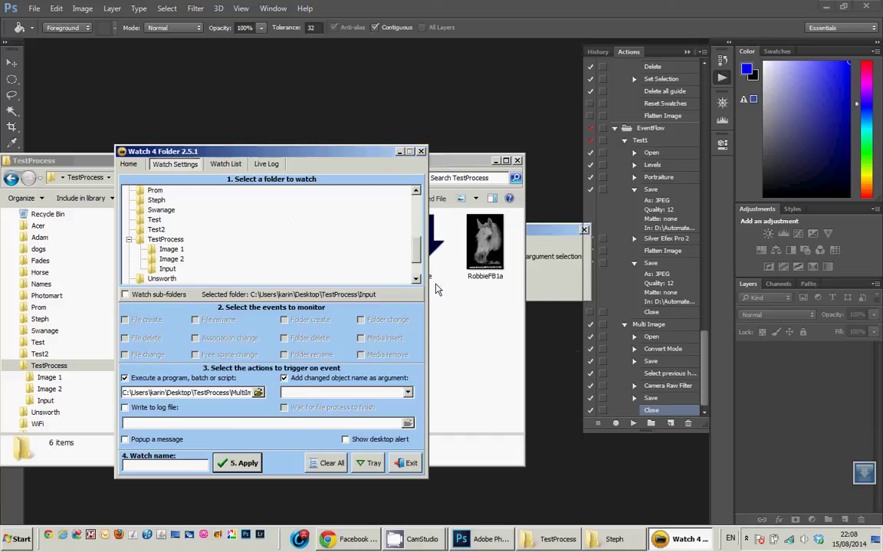
pyautogui.click(408, 392)
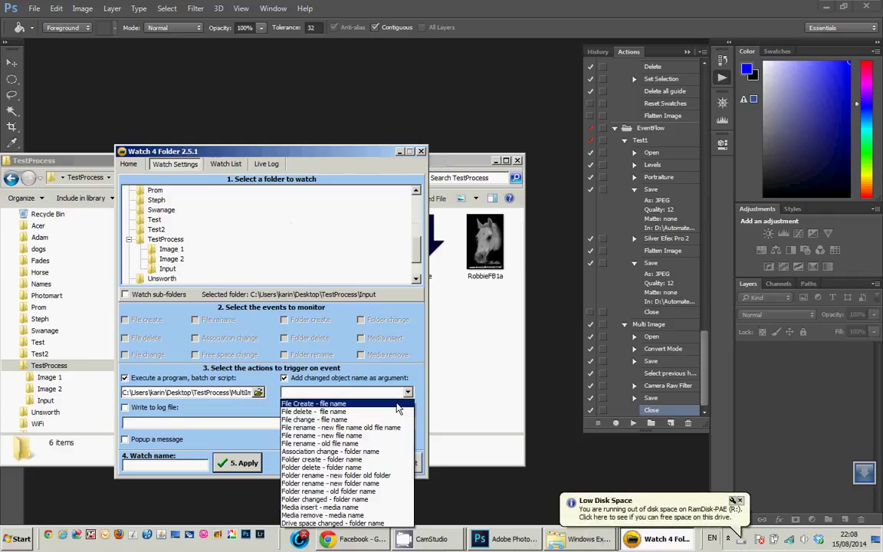
pyautogui.click(397, 404)
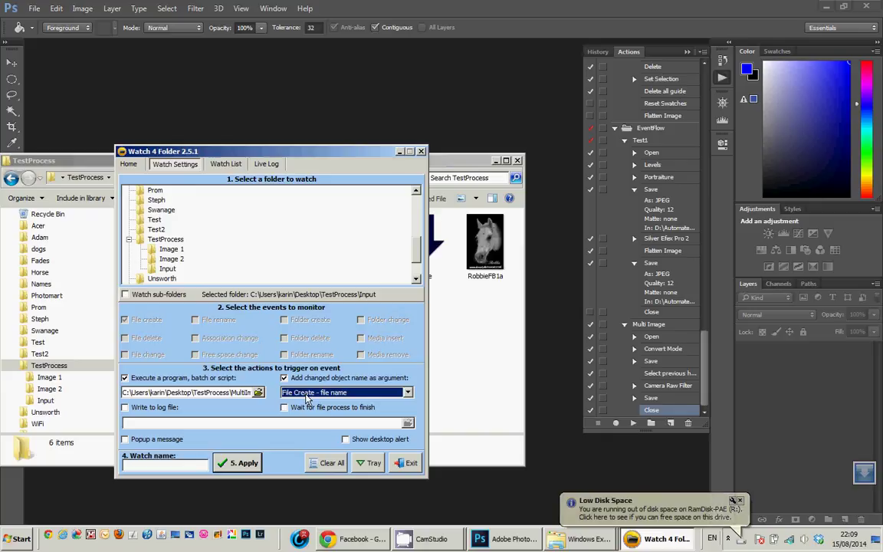
# Name the watch Multi, apply it, and start watching the Input folder.
pyautogui.click(187, 465)
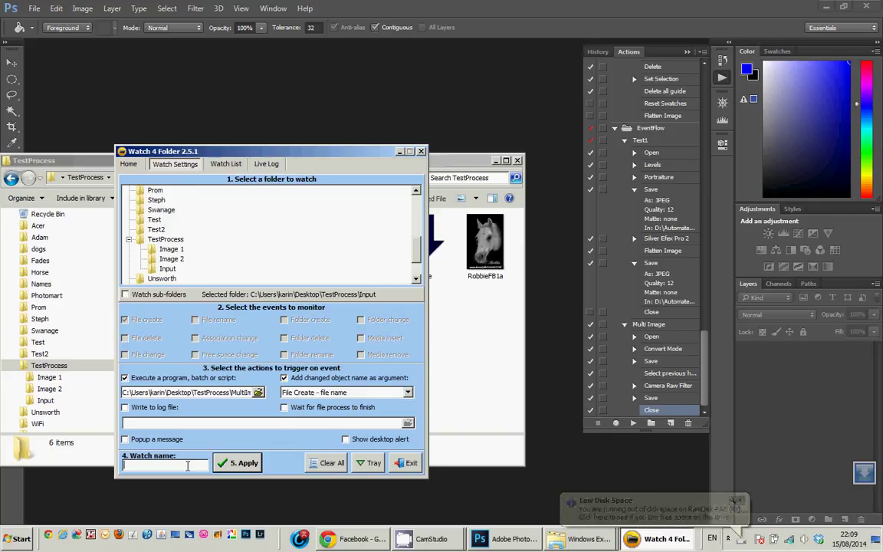
pyautogui.write('Multi')
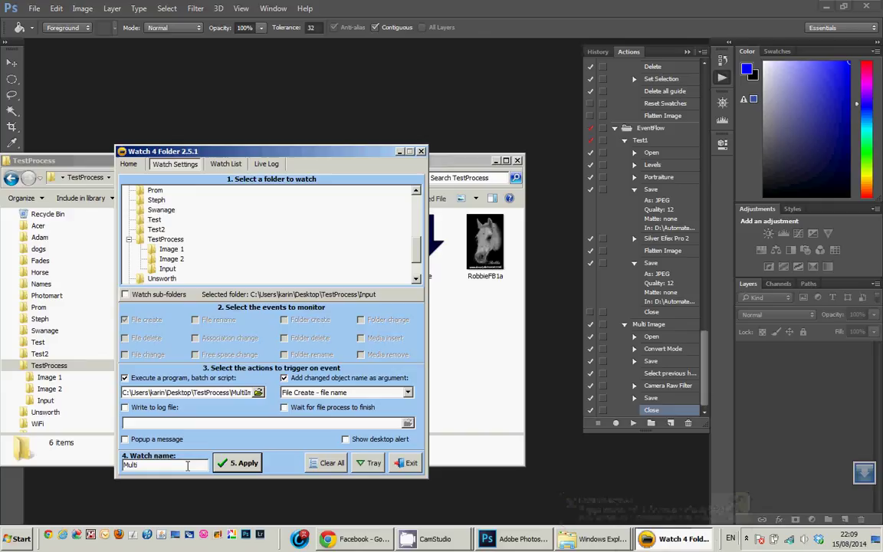
pyautogui.click(234, 469)
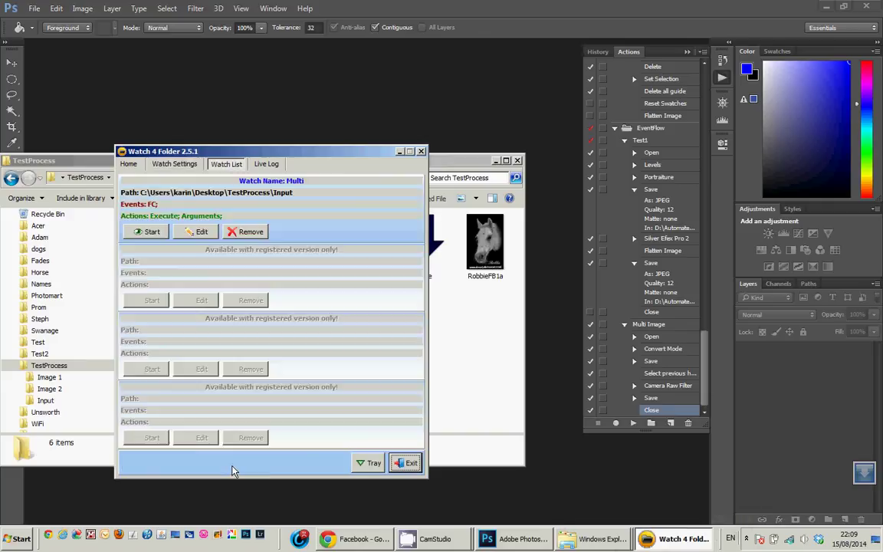
pyautogui.click(151, 232)
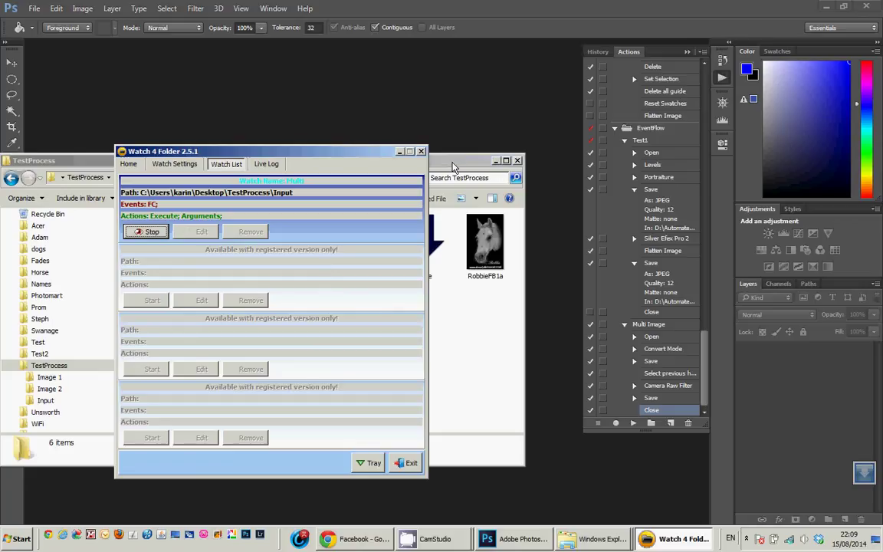
# Open the Input folder and minimise Photoshop and the other folder to reveal the desktop.
pyautogui.moveTo(480, 165); pyautogui.dragTo(592, 143)
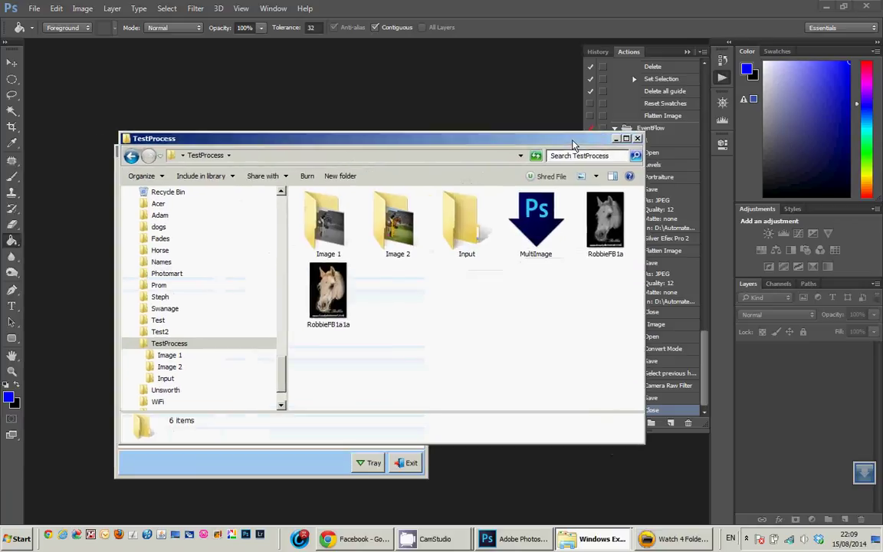
pyautogui.doubleClick(462, 230)
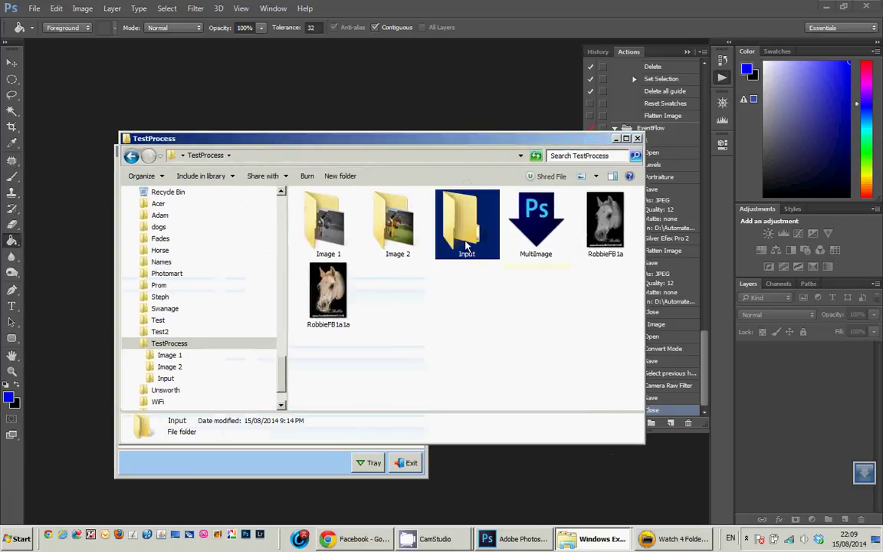
pyautogui.click(825, 6)
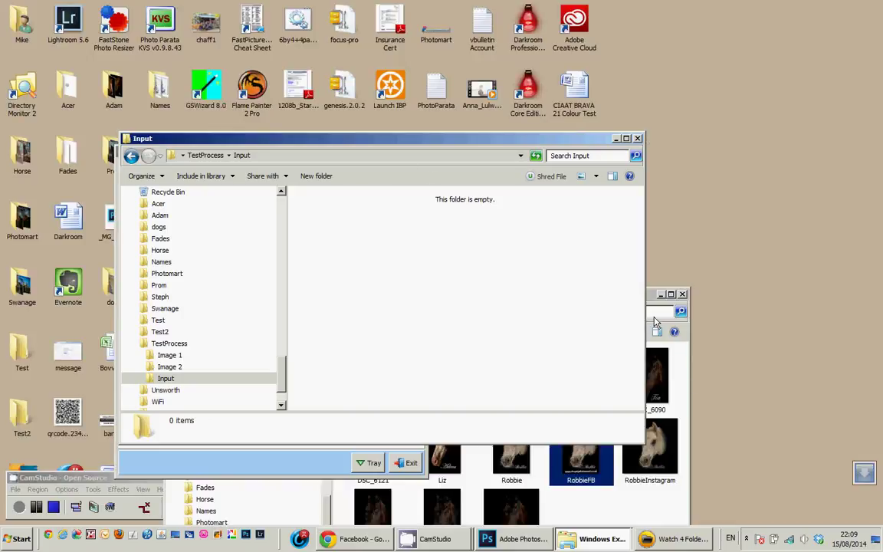
pyautogui.click(661, 296)
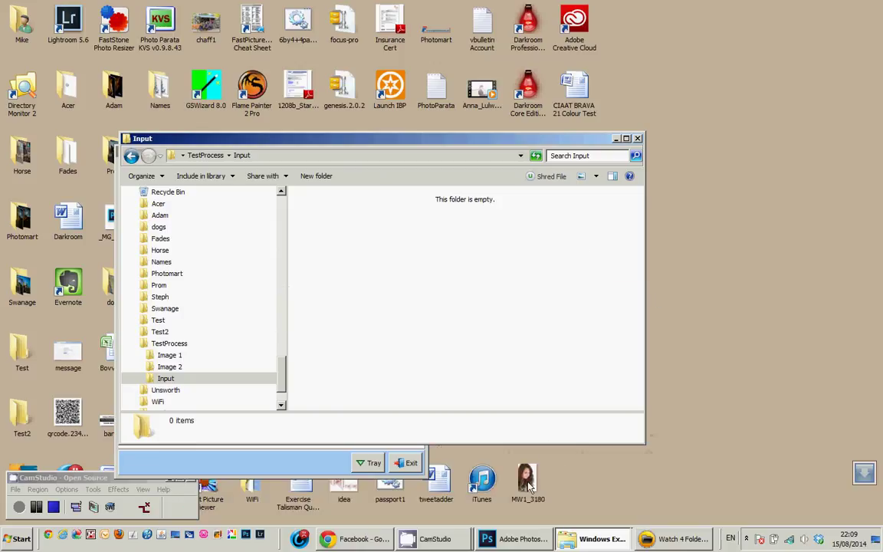
# Copy the MW1_3180 desktop photo and paste it into the Input folder.
pyautogui.rightClick(528, 484)
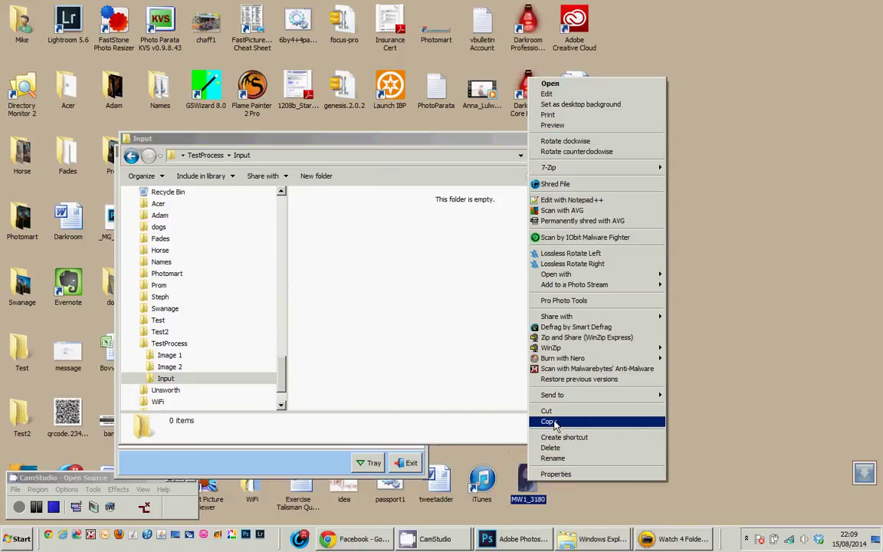
pyautogui.click(552, 422)
pyautogui.click(430, 272)
pyautogui.rightClick(430, 272)
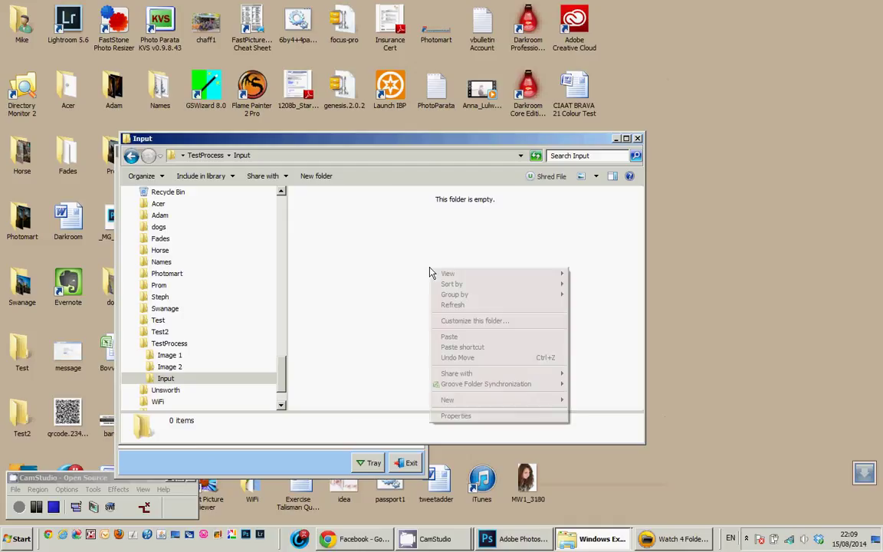
pyautogui.click(449, 336)
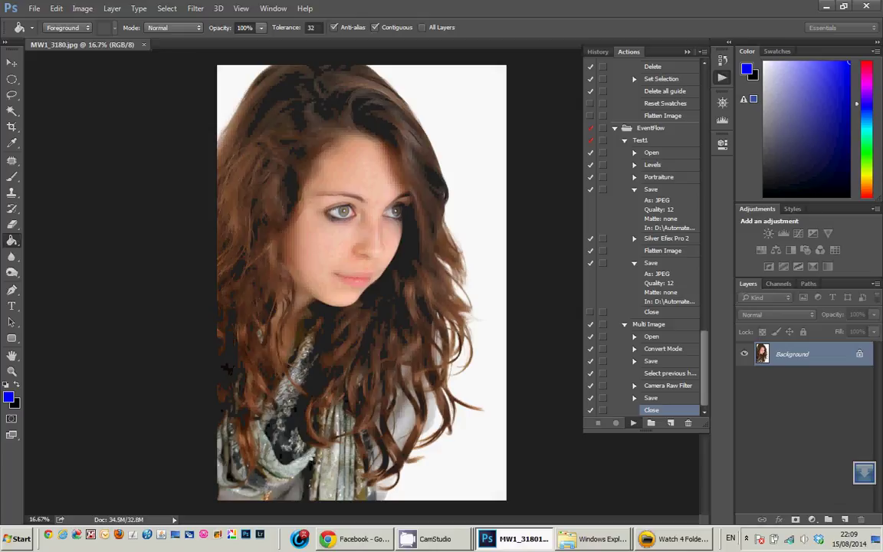
# Open TestProcess from the Input window to view the MW1_31801a grayscale and MW1_31801a1a colour copies.
pyautogui.click(587, 540)
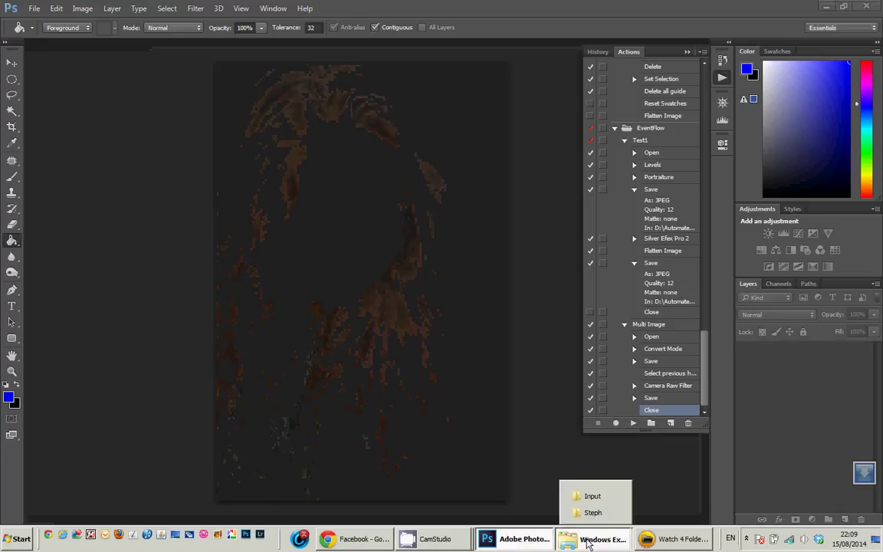
pyautogui.click(591, 495)
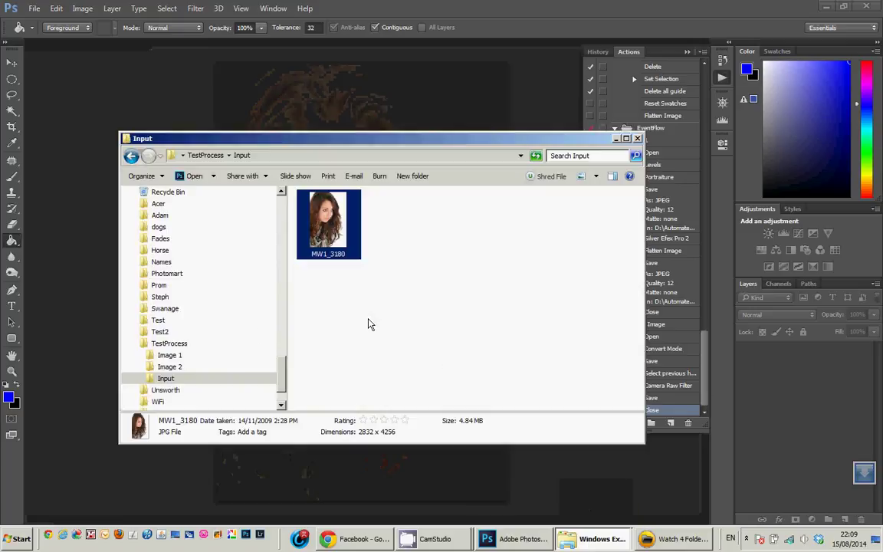
pyautogui.click(183, 344)
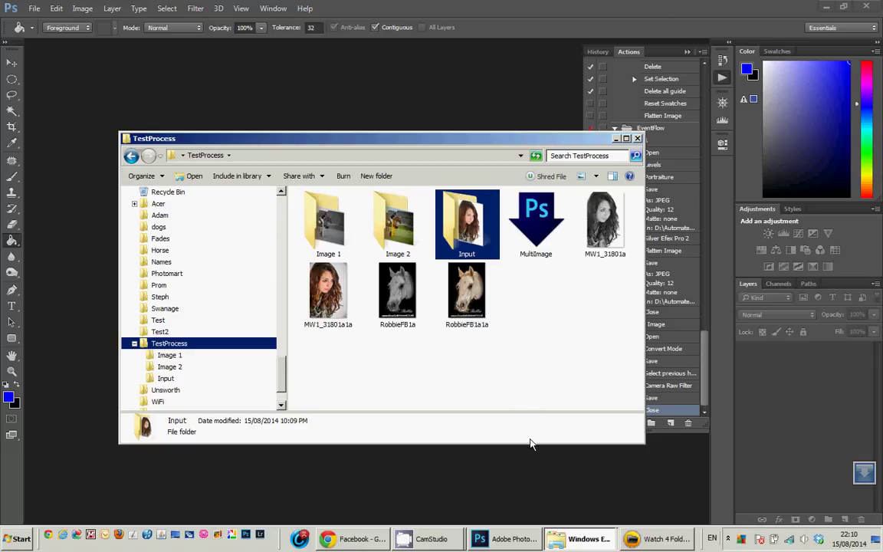
pyautogui.click(434, 541)
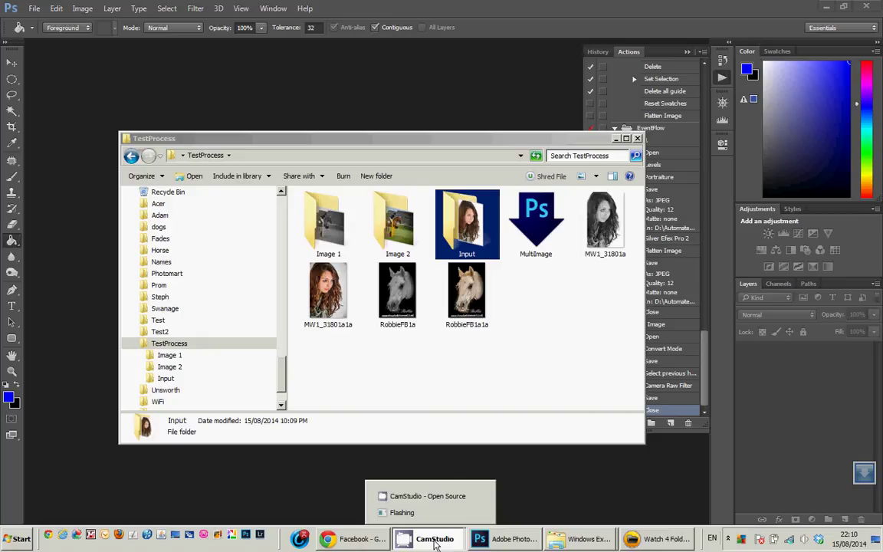